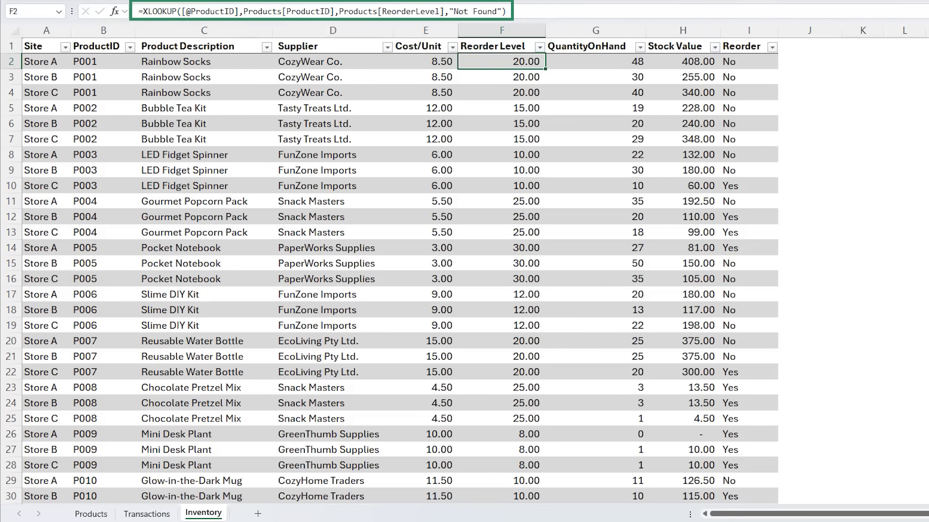
Step: Check the QuantityOnHand formula, permanently delete the Inventory sheet from the workbook, and go to the Products sheet
left_click(596, 62)
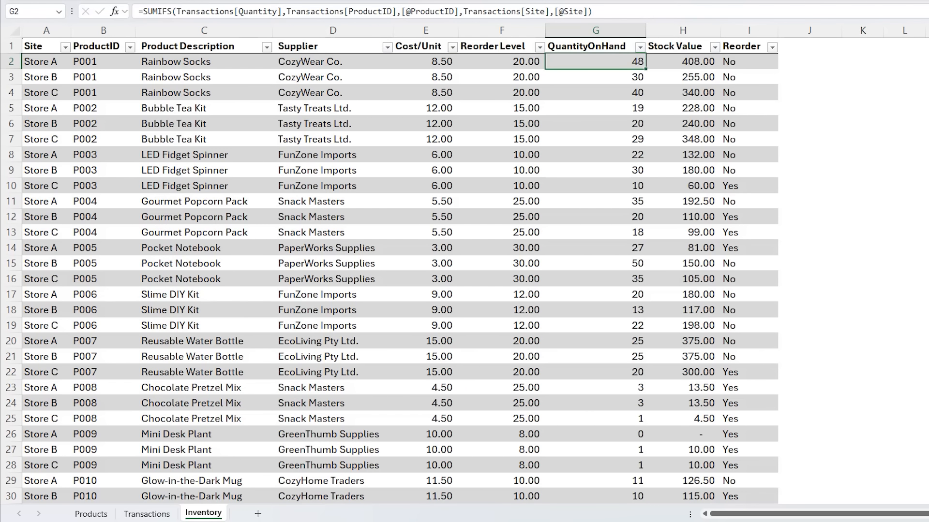
right_click(204, 517)
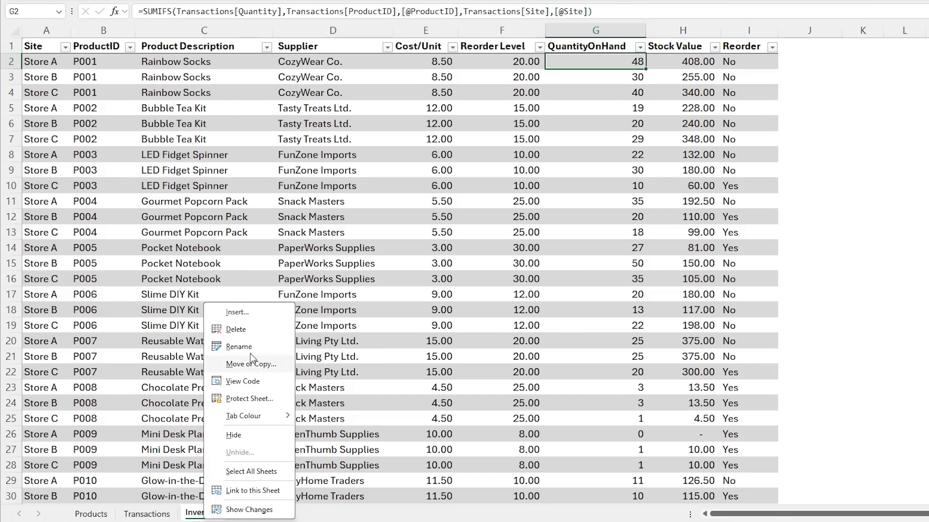
left_click(262, 331)
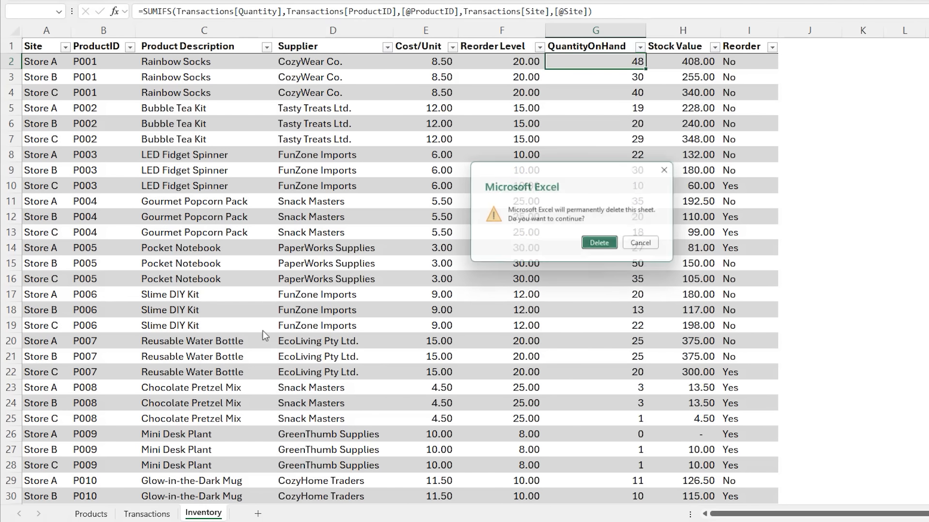
left_click(600, 243)
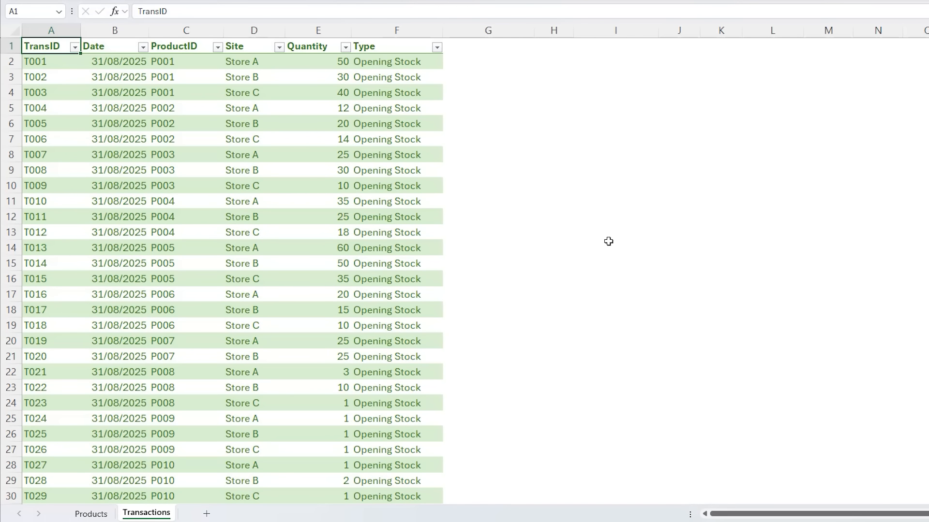
key("ctrl+Page_Up")
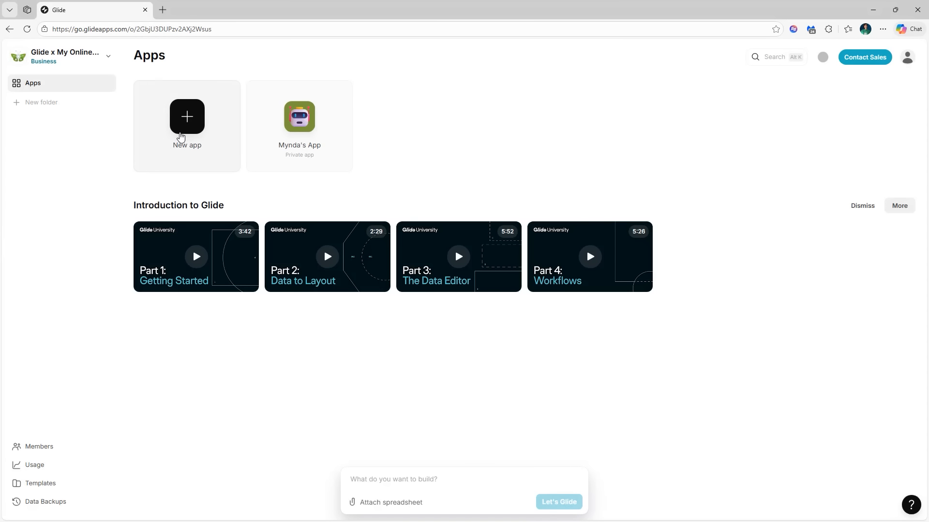
Step: Switch to Glide in the browser and create a new app by importing the file inventory_management_system_simplified.xlsx
left_click(178, 128)
left_click(286, 311)
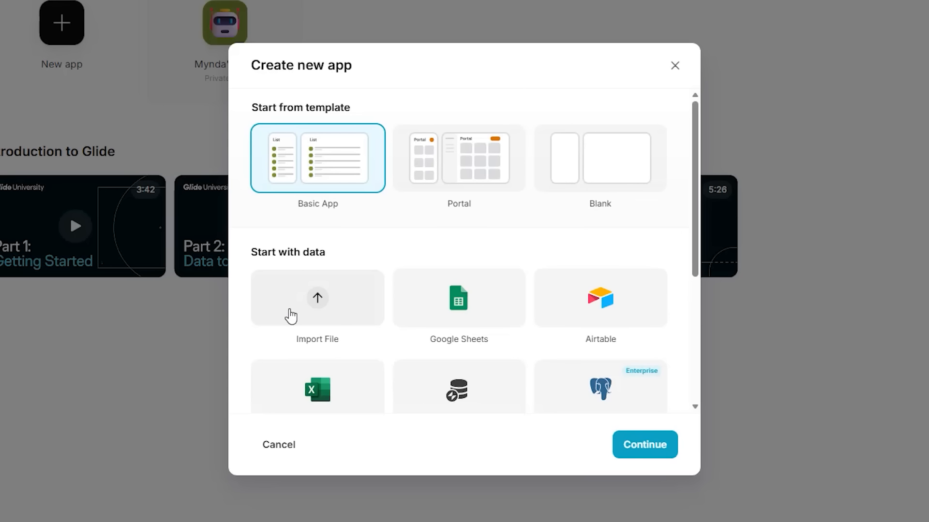
left_click(640, 449)
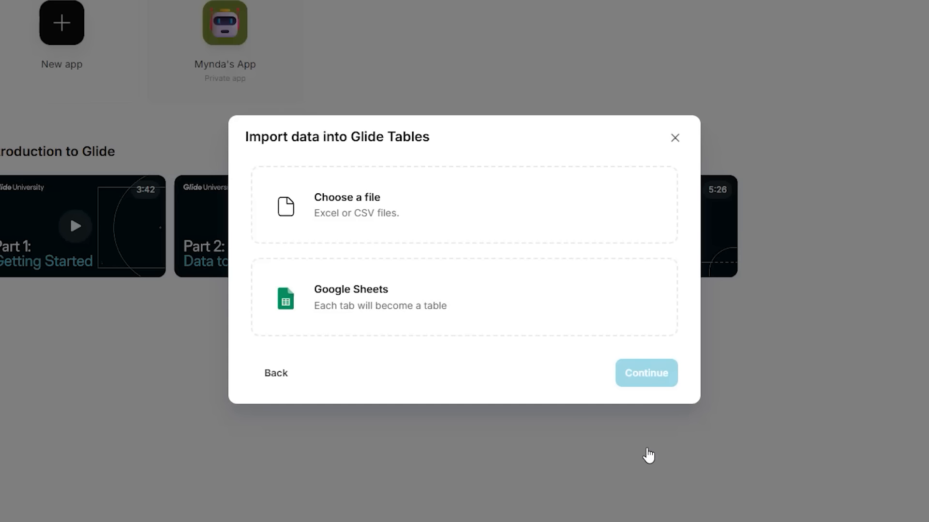
left_click(411, 235)
left_click(637, 375)
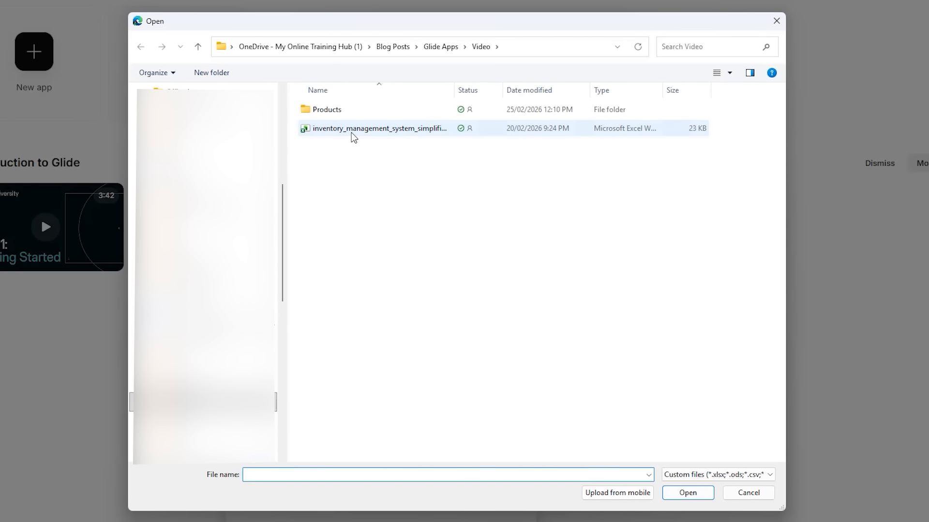
double_click(352, 133)
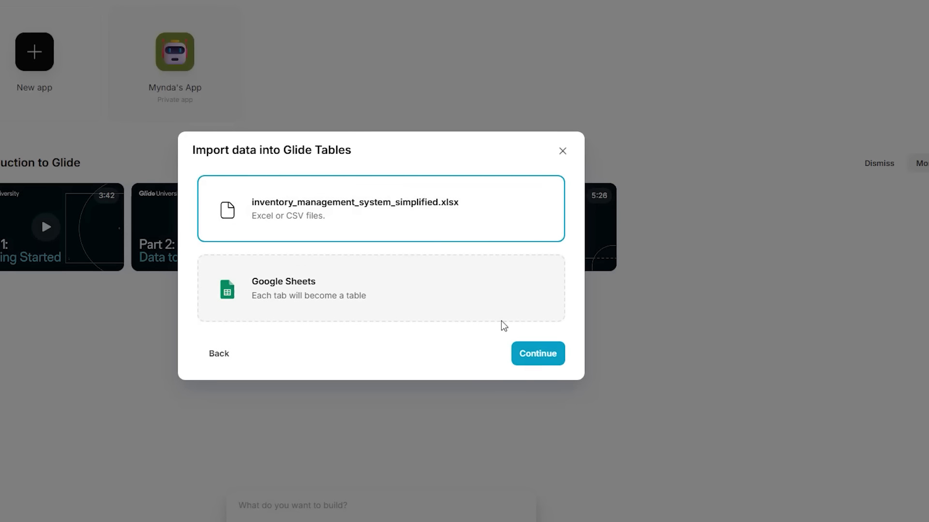
left_click(531, 354)
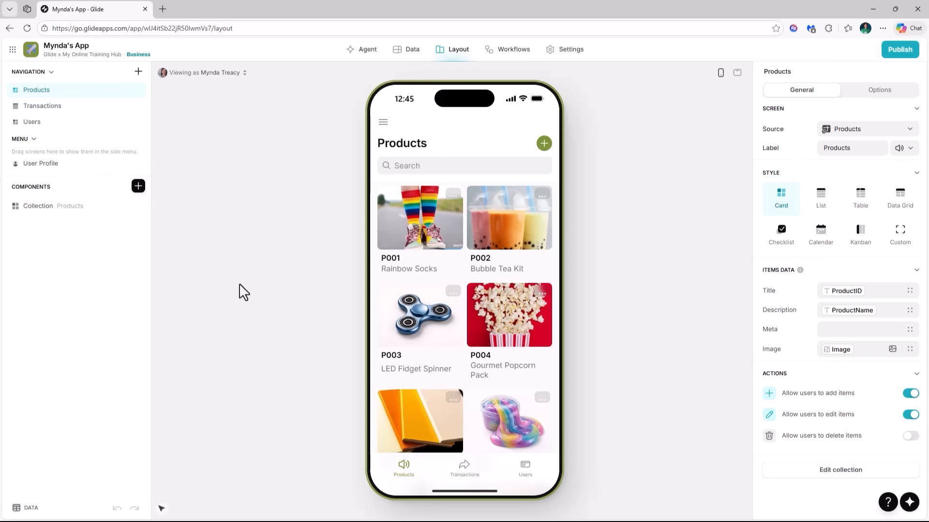
Step: Review the imported Products and Transactions tables, and set the Transactions table's Date column to the Short date format
left_click(95, 107)
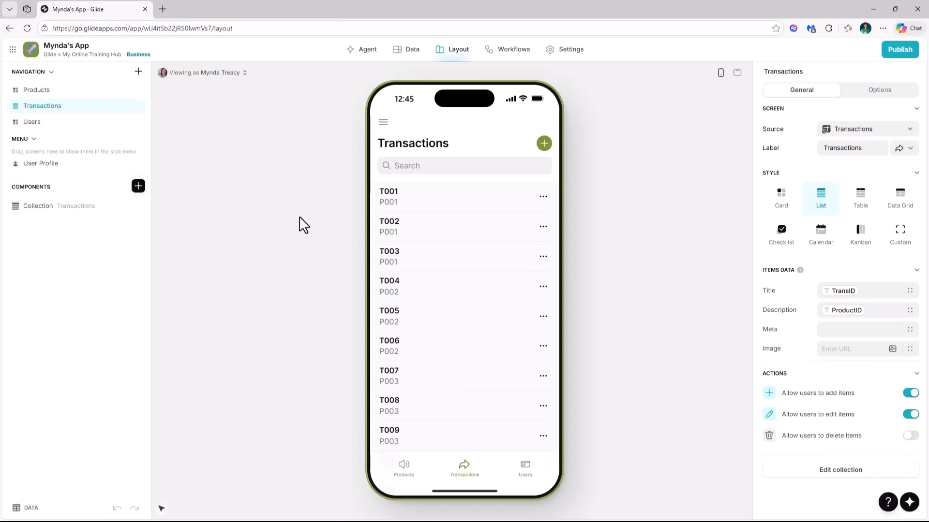
left_click(411, 55)
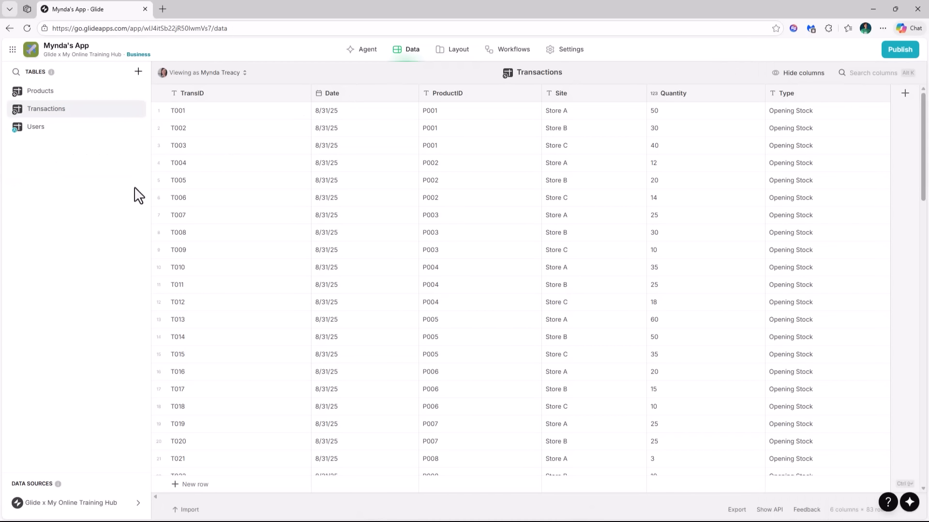
left_click(89, 97)
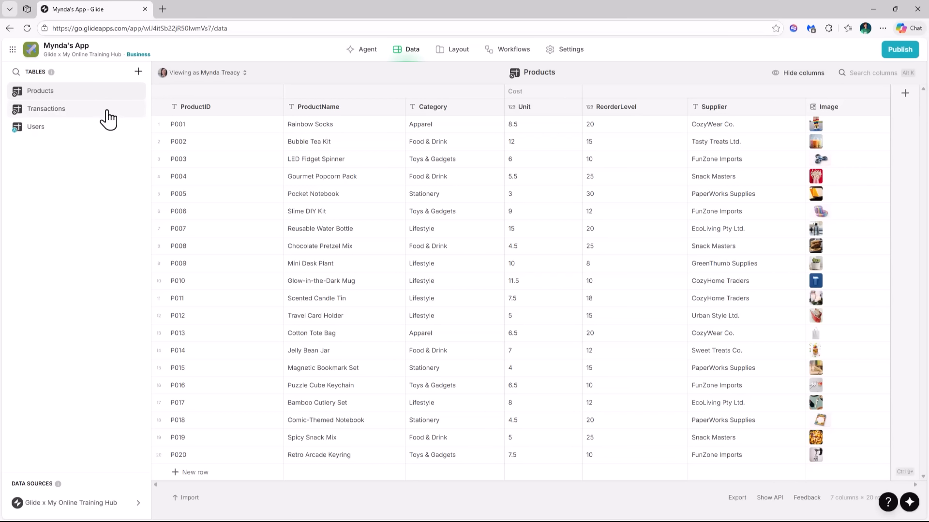
left_click(108, 116)
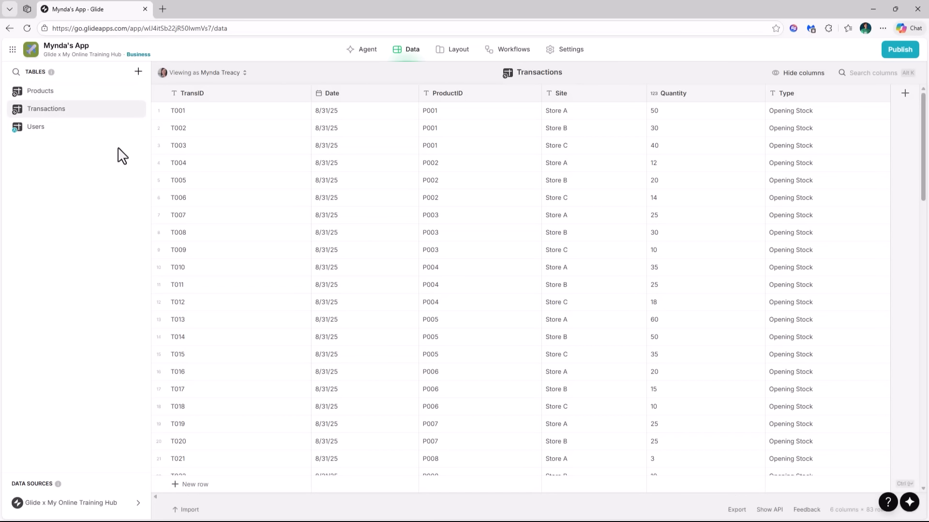
left_click(364, 96)
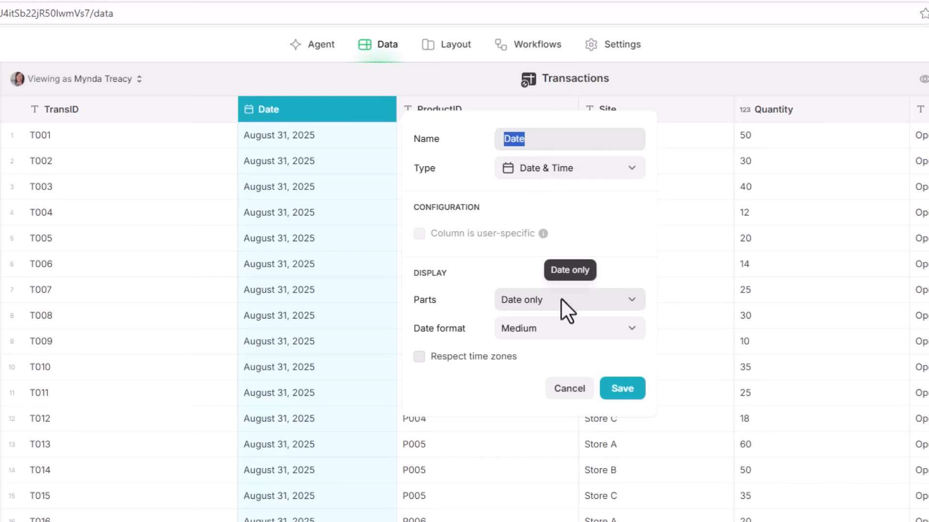
left_click(550, 328)
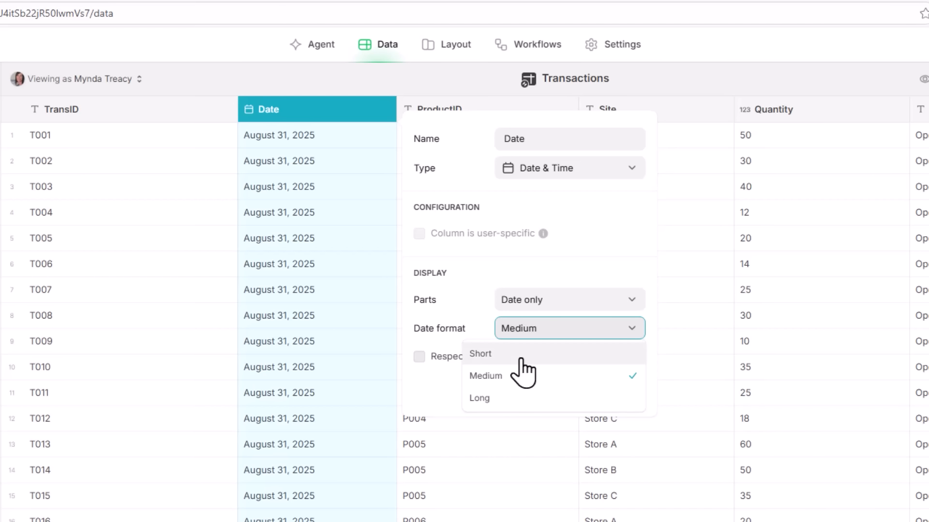
left_click(520, 359)
left_click(610, 388)
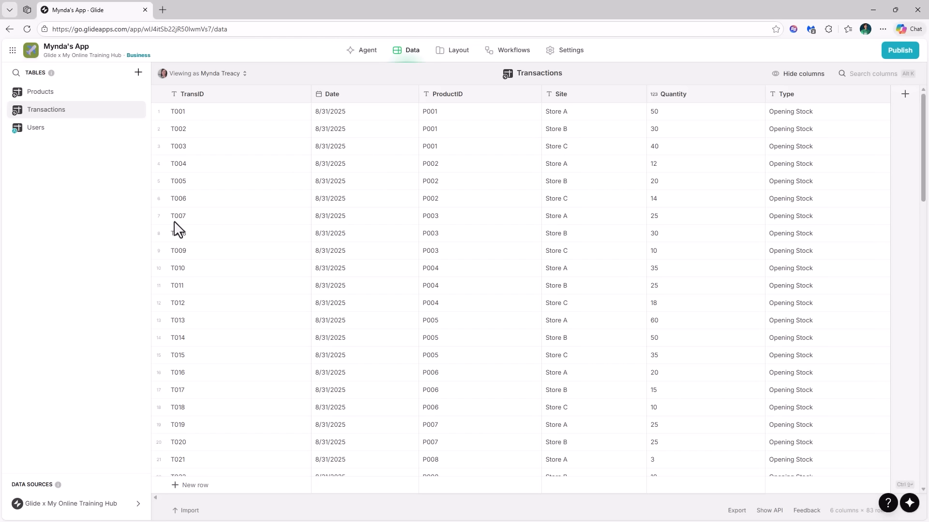
Step: Add a column named Product-Site Key to the Transactions table and make it a computed Template column
left_click(482, 95)
left_click(584, 95)
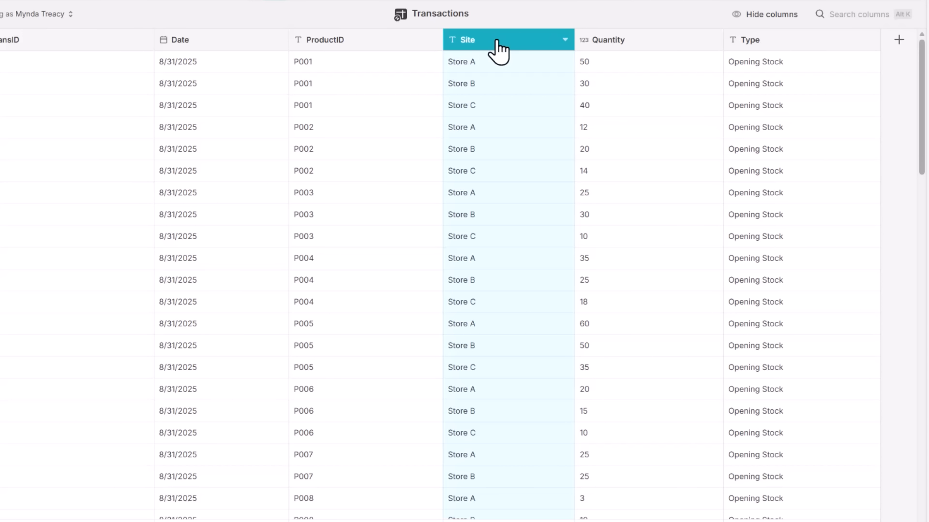
left_click(899, 40)
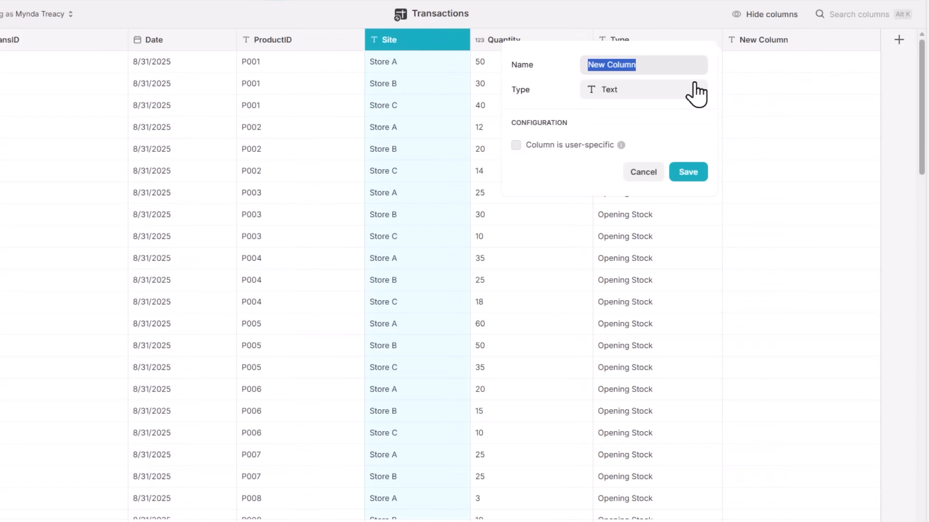
type("Product-")
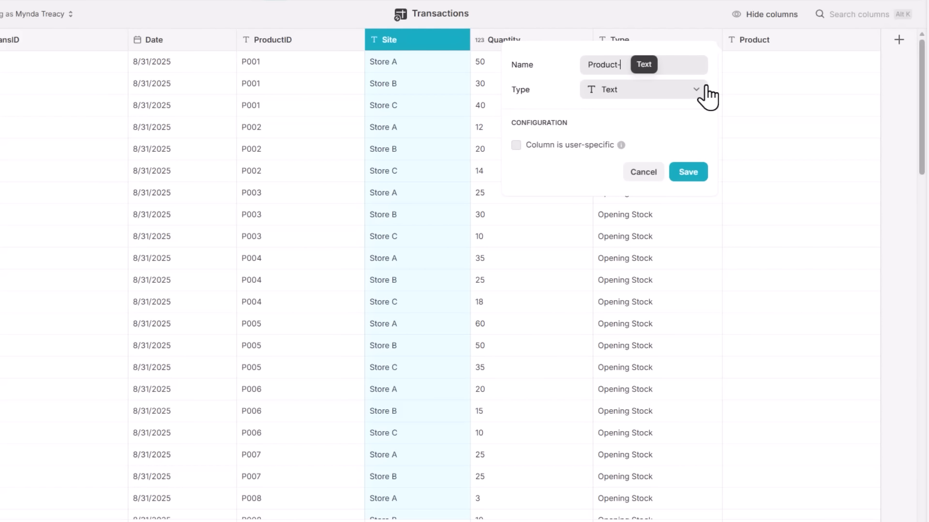
type("Site Key")
left_click(628, 99)
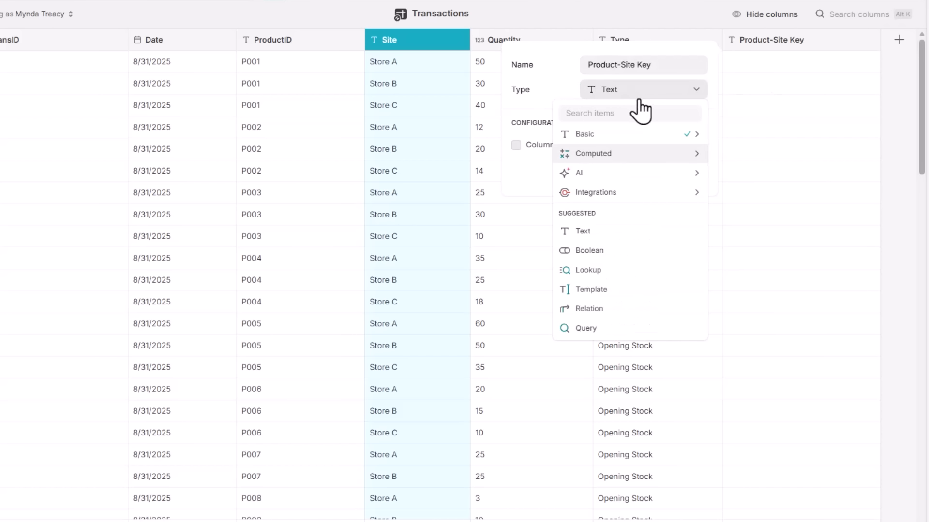
mouse_move(687, 153)
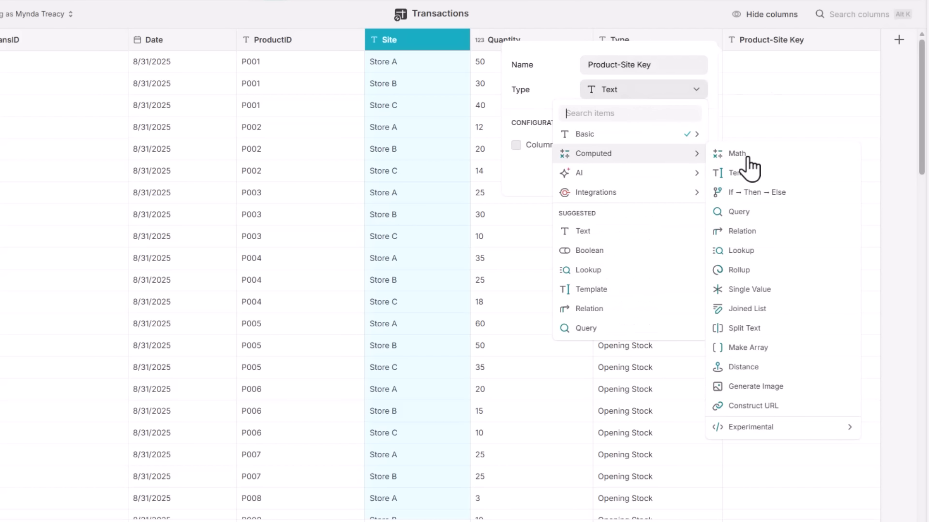
left_click(777, 174)
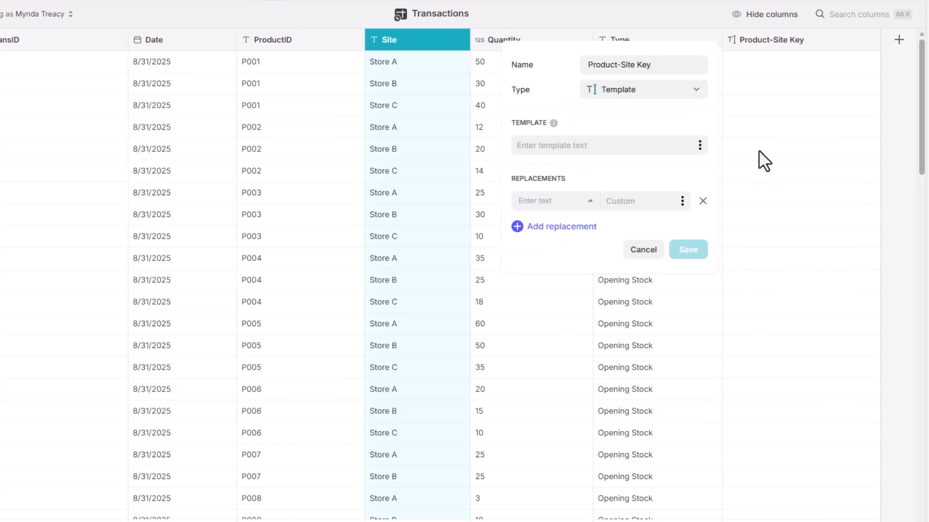
Step: Set the template text to ProductID-Site and replace the text ProductID with the ProductID column
type("ProductID-Site")
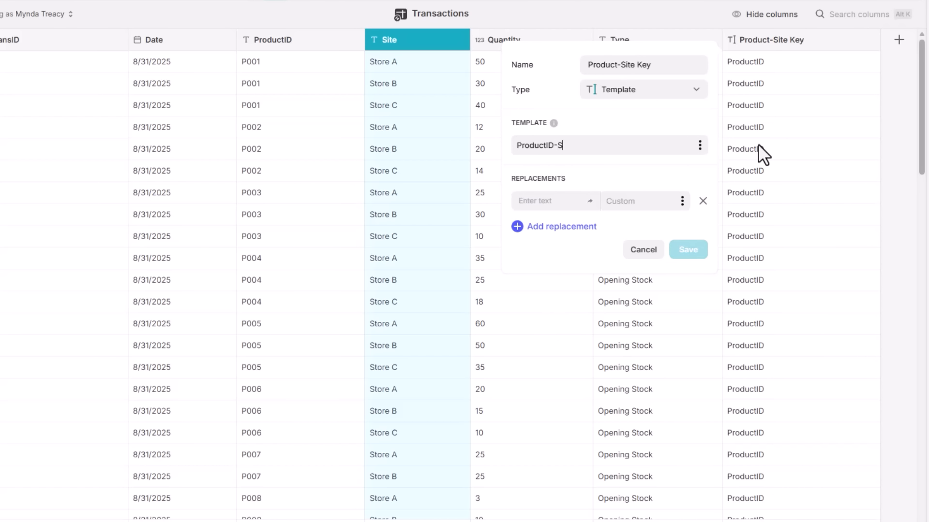
left_click(566, 201)
type("ProductID")
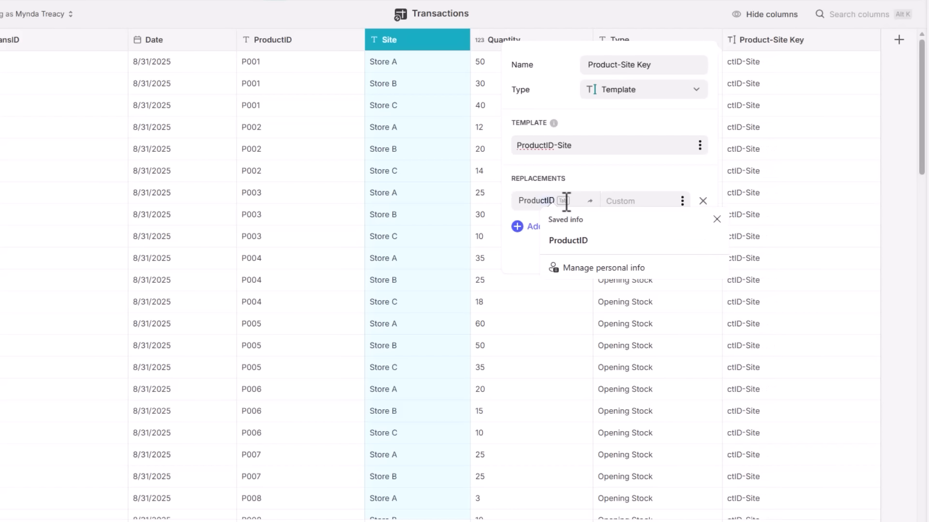
left_click(616, 201)
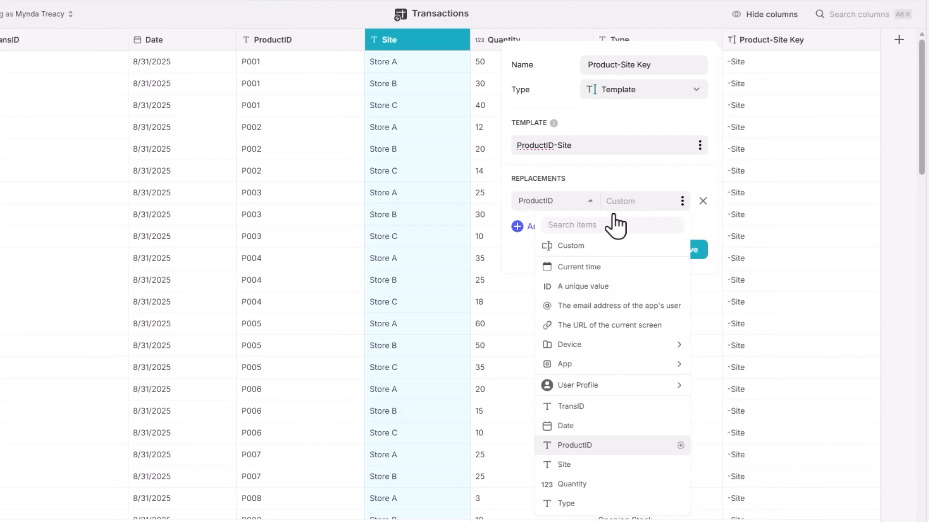
left_click(607, 449)
Step: Add a second replacement that maps the text Site to the Site column, and save the Product-Site Key column
left_click(561, 227)
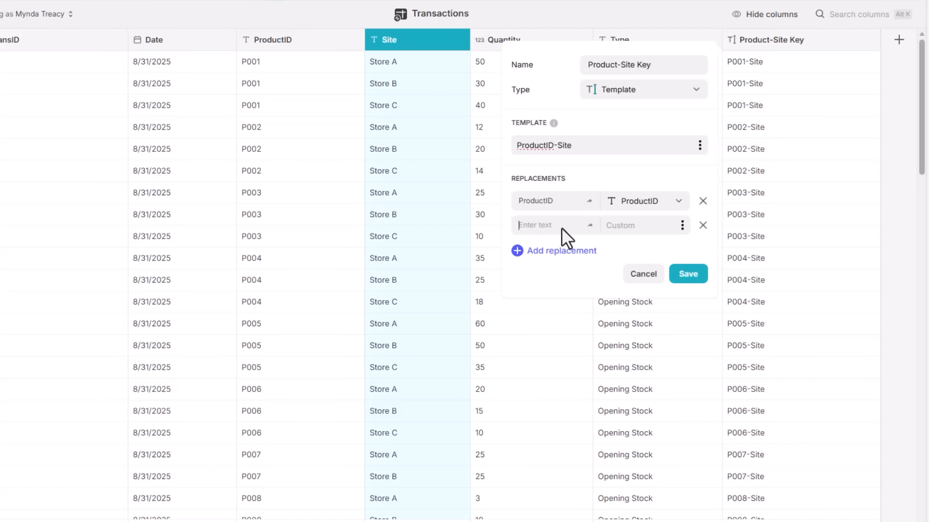
type("Site")
left_click(682, 225)
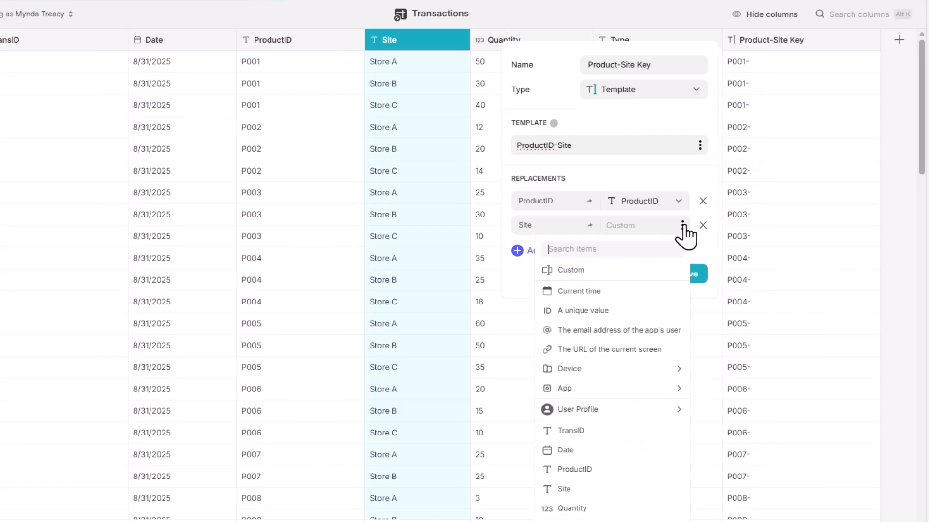
left_click(602, 490)
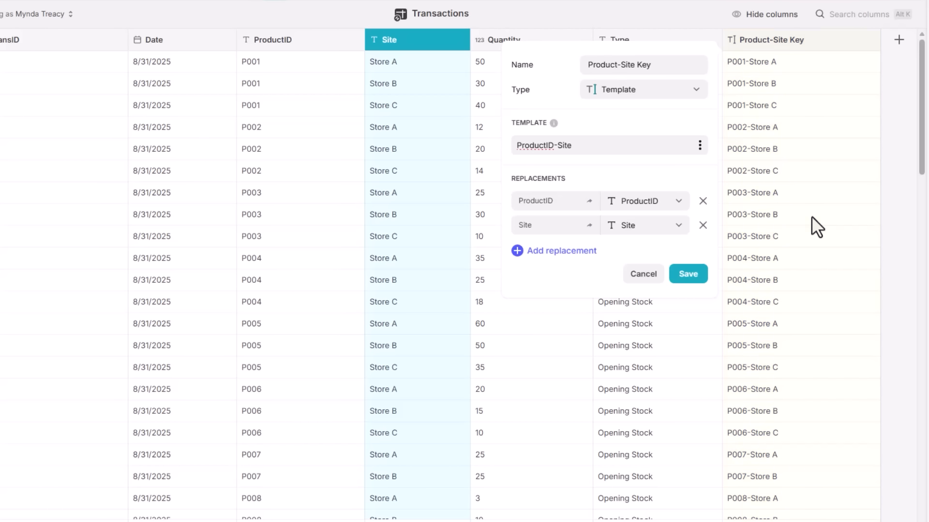
left_click(701, 274)
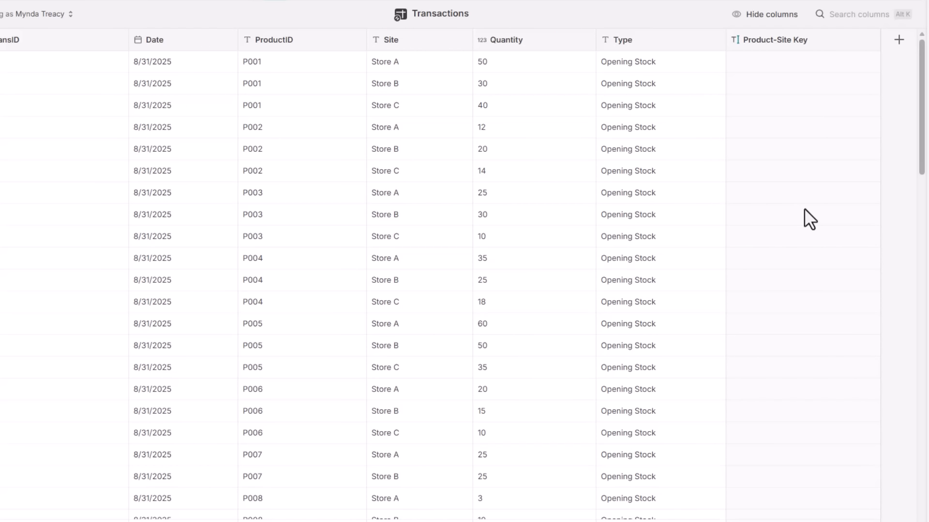
Step: Add a column named AllTransForKey to the Transactions table and make it a computed Relation column
left_click(897, 39)
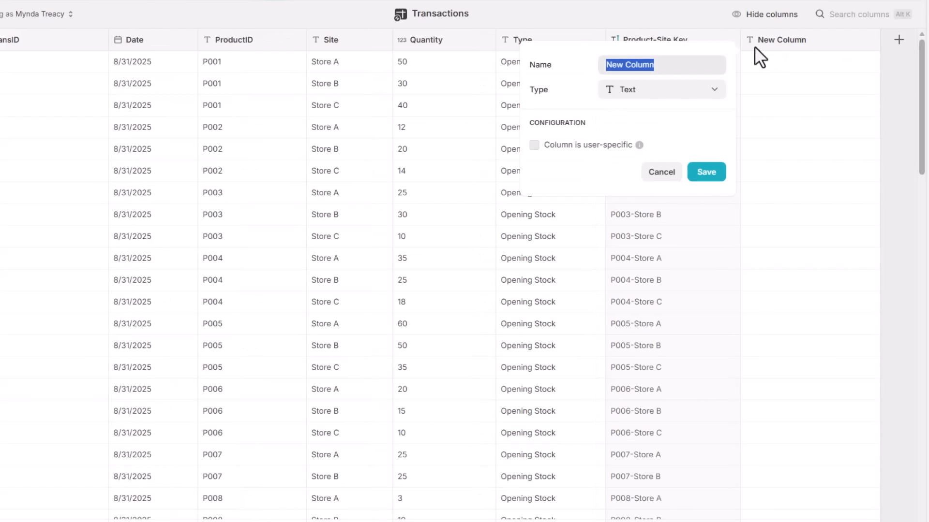
type("AllTransForKey")
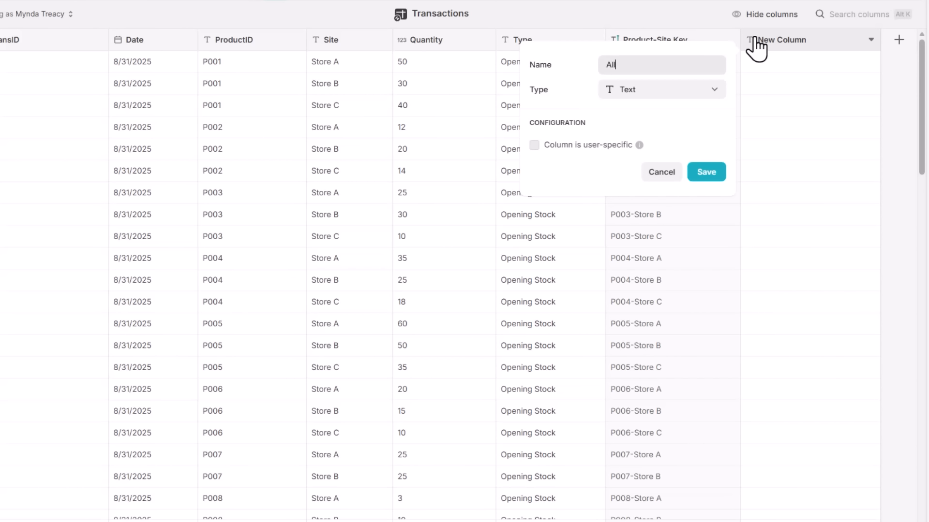
left_click(653, 92)
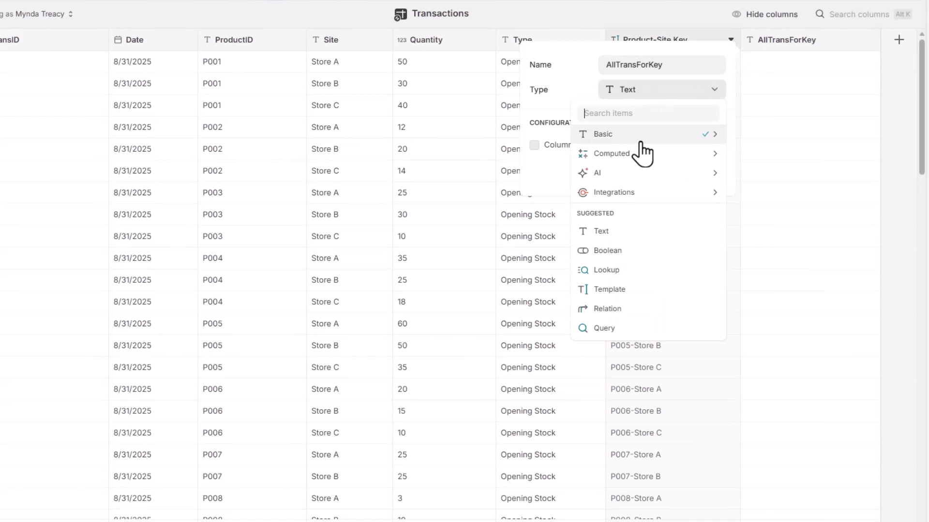
mouse_move(636, 155)
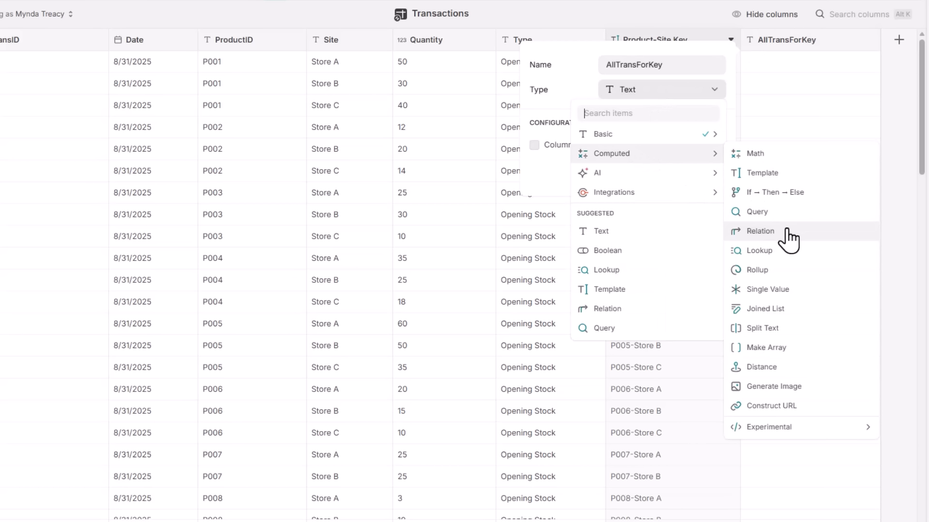
left_click(770, 231)
Step: Relate Product-Site Key to the Transactions table's own Product-Site Key, allow multiple matches, and save the AllTransForKey column
left_click(651, 167)
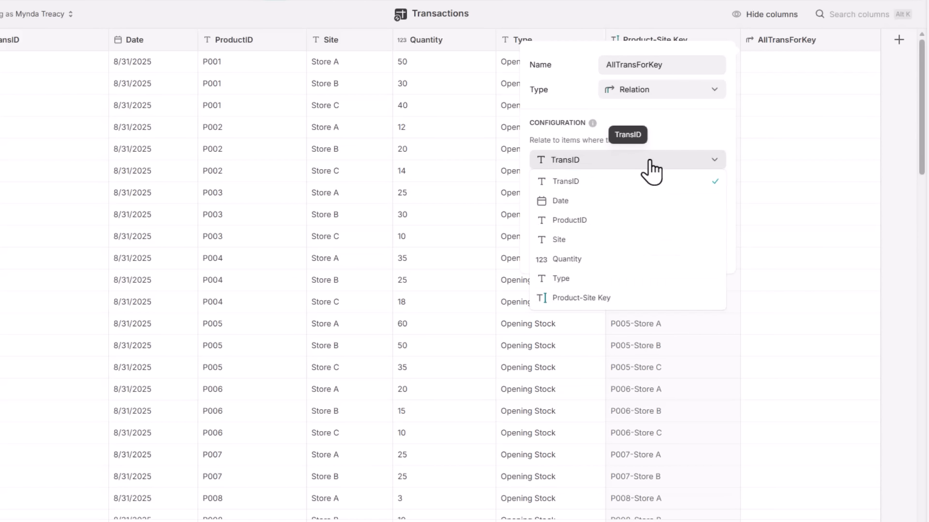
left_click(612, 298)
left_click(600, 207)
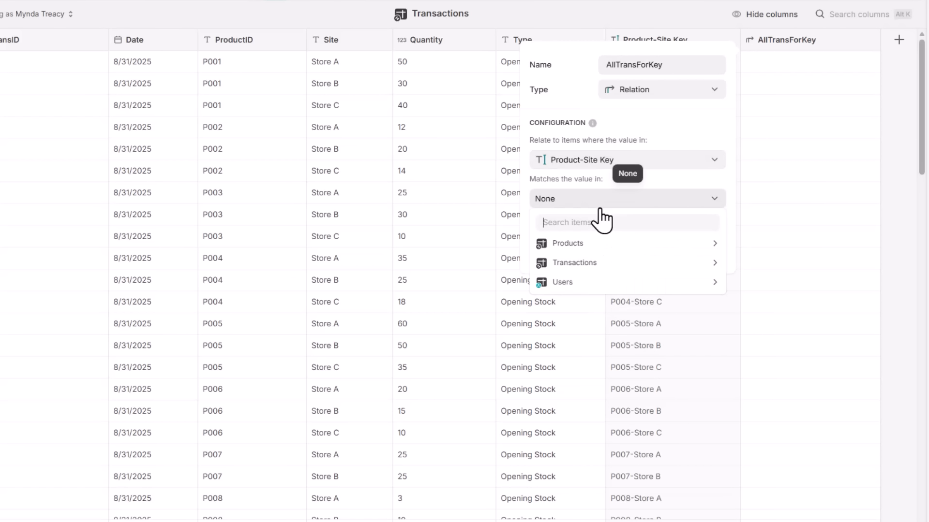
mouse_move(597, 266)
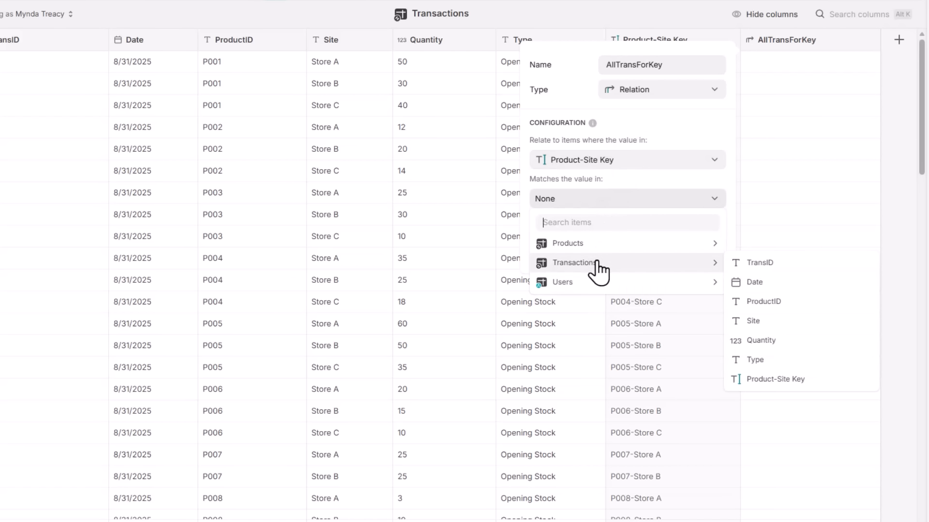
left_click(794, 381)
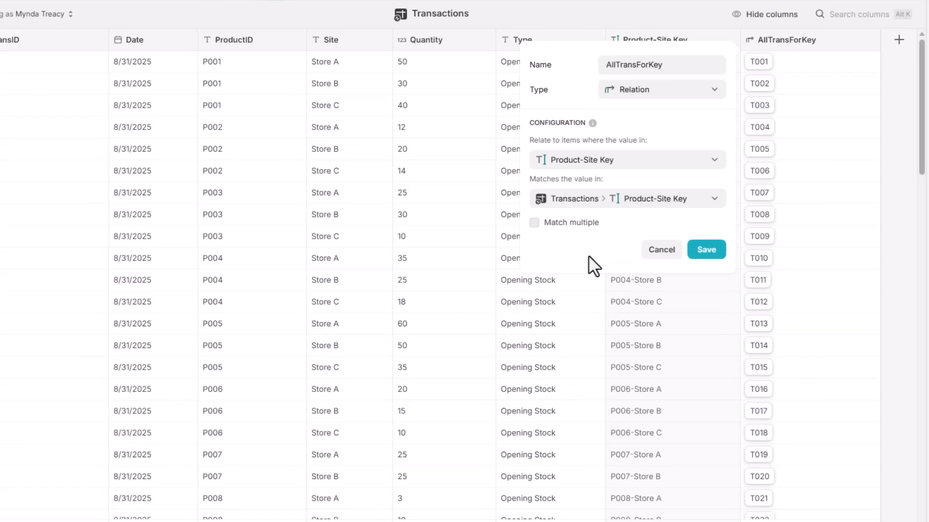
left_click(534, 223)
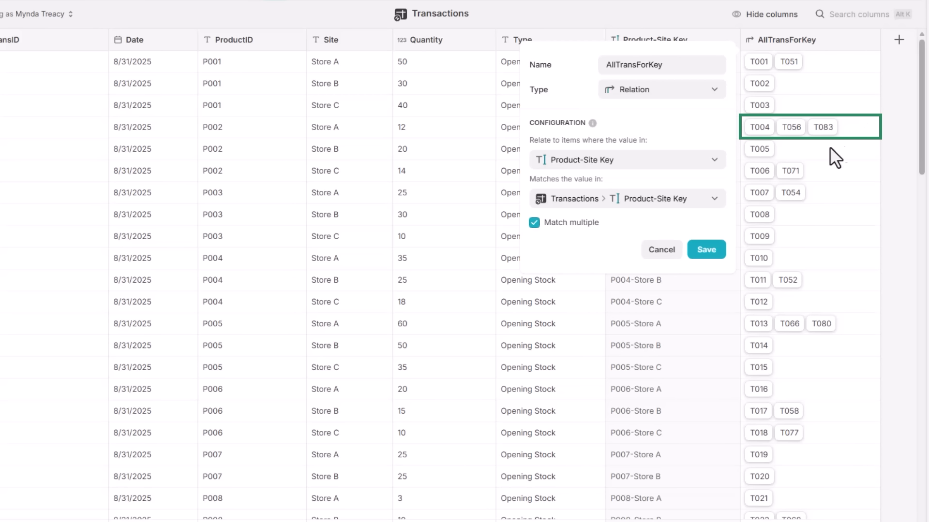
left_click(707, 251)
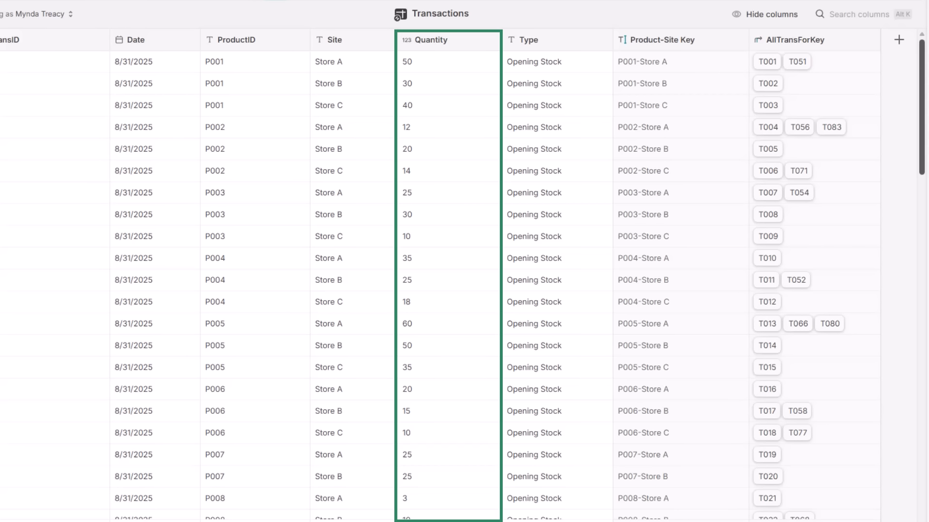
Step: Add a column named StockOnHand to the Transactions table and make it a computed Rollup column
left_click(899, 39)
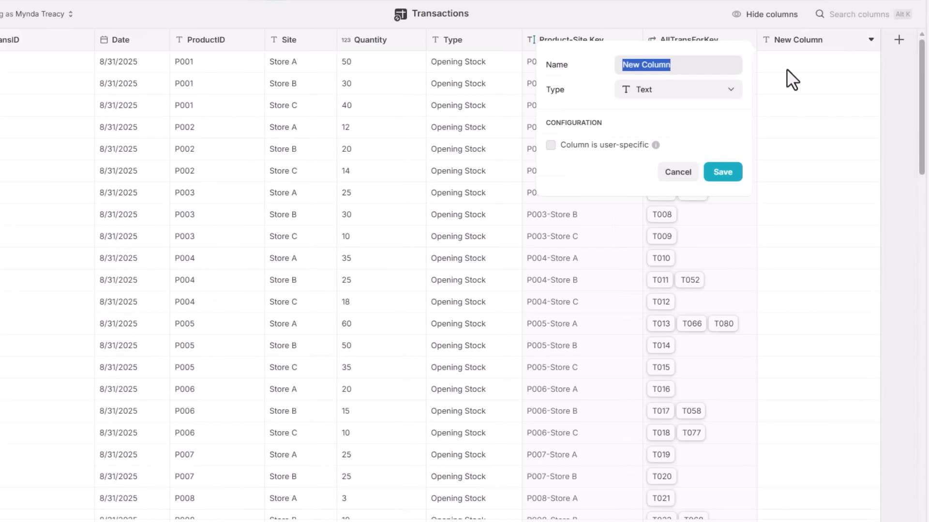
type("StockOnHand")
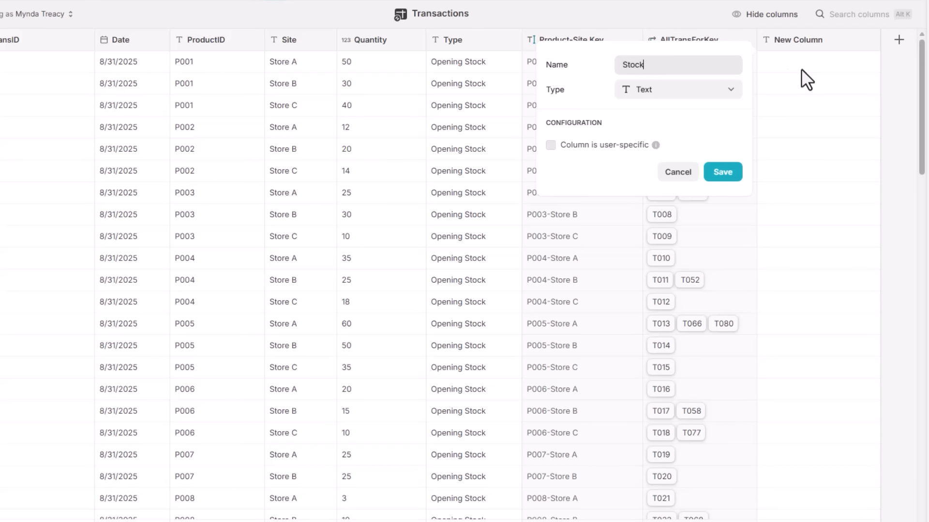
left_click(641, 95)
mouse_move(651, 154)
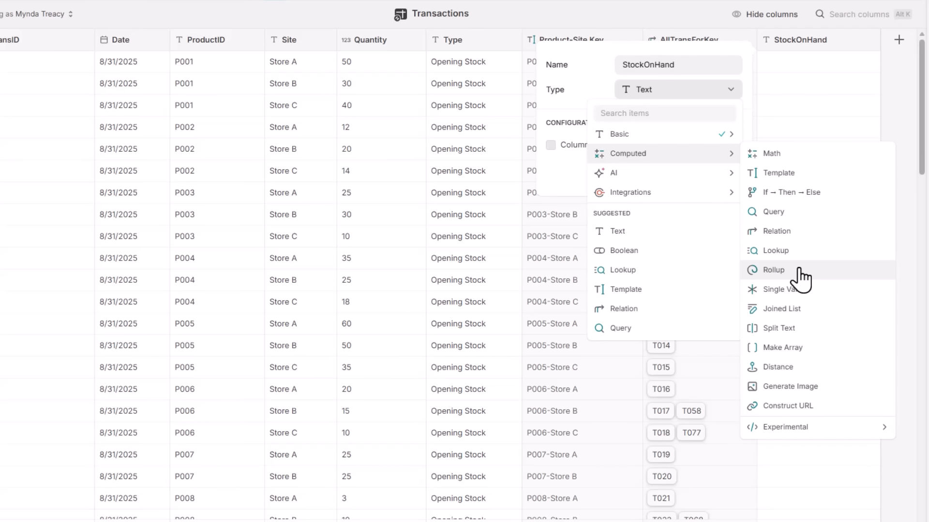
left_click(799, 270)
Step: Set the rollup to calculate the Sum of Quantity through the AllTransForKey relation, and save the StockOnHand column
left_click(650, 165)
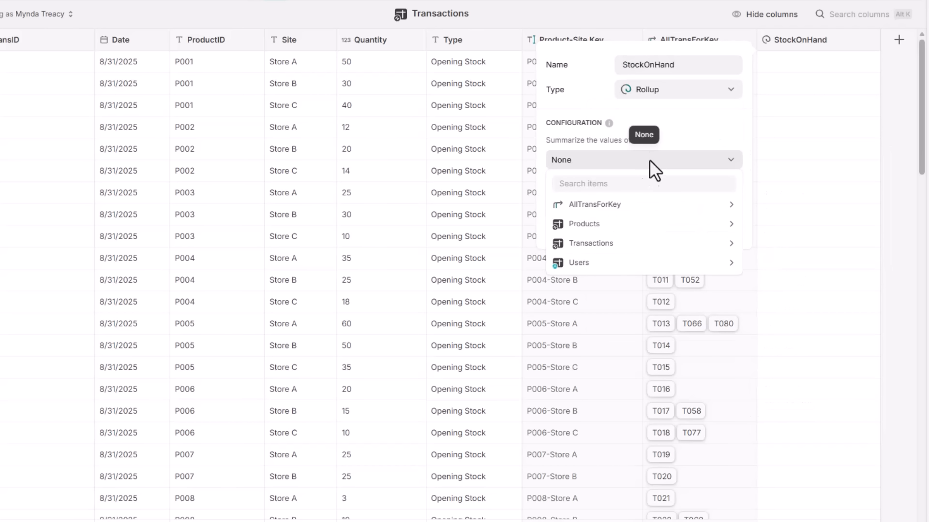
mouse_move(647, 208)
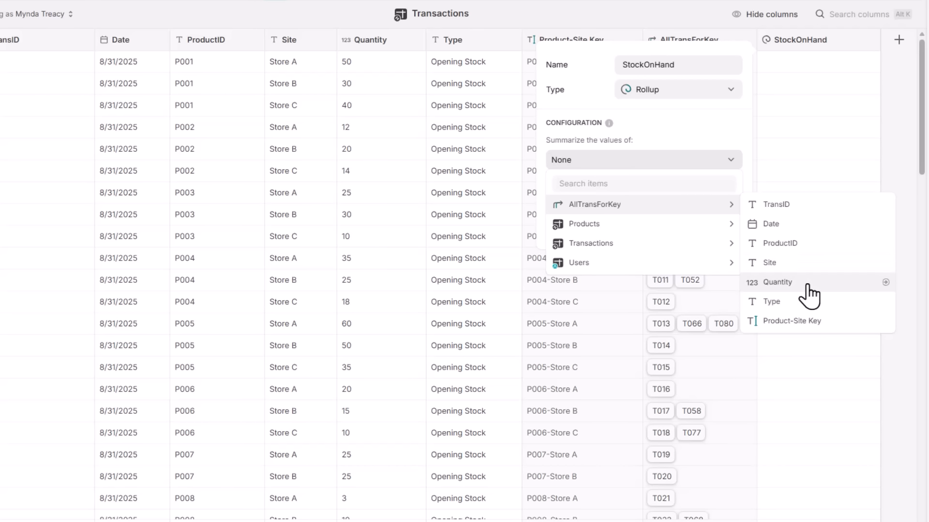
left_click(807, 285)
left_click(647, 202)
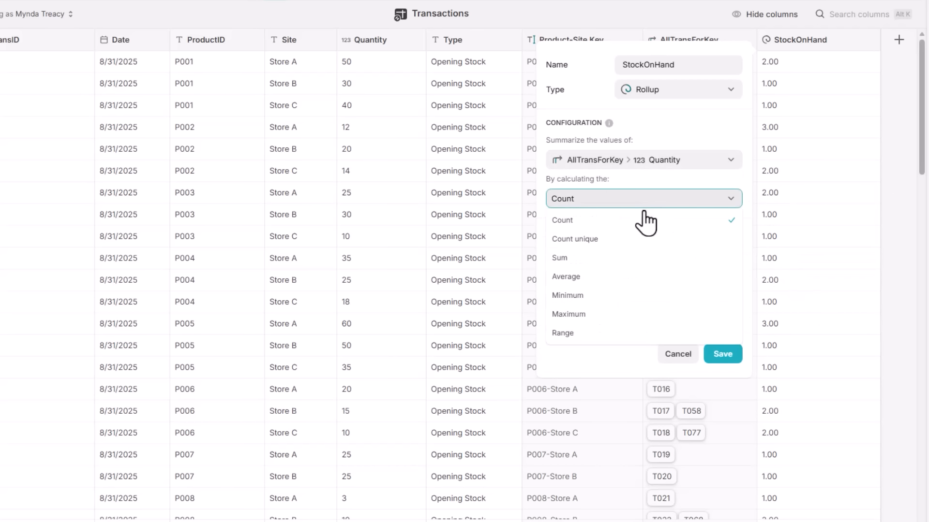
left_click(594, 259)
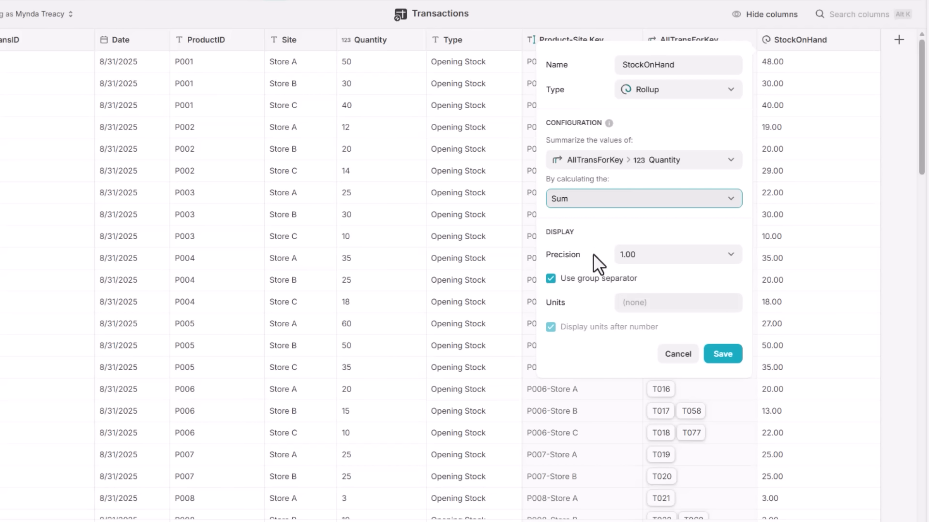
left_click(720, 359)
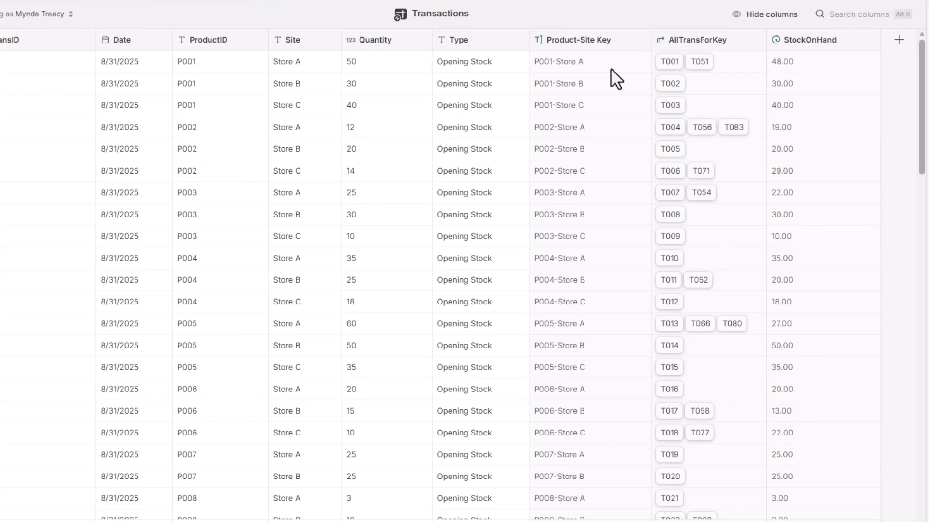
Step: Add a column named RelationProducts to the Transactions table and make it a computed Relation column
left_click(218, 44)
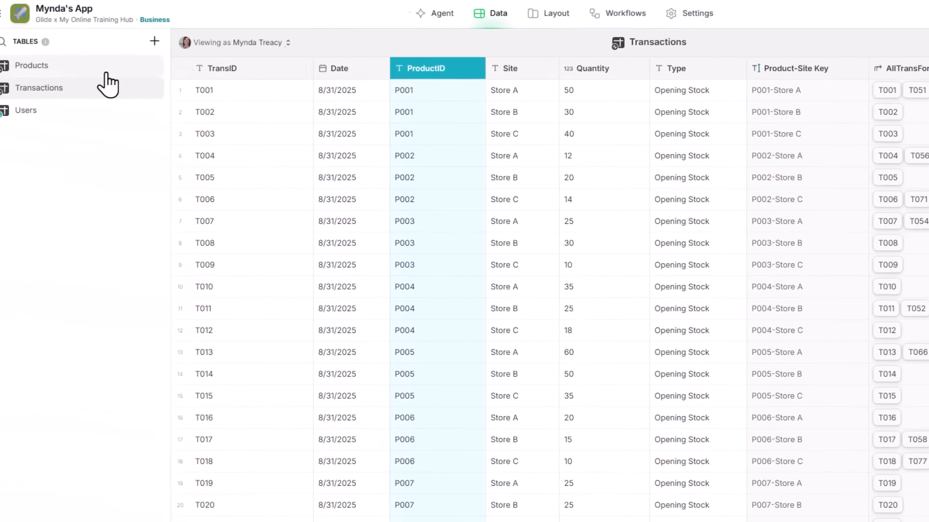
left_click(902, 71)
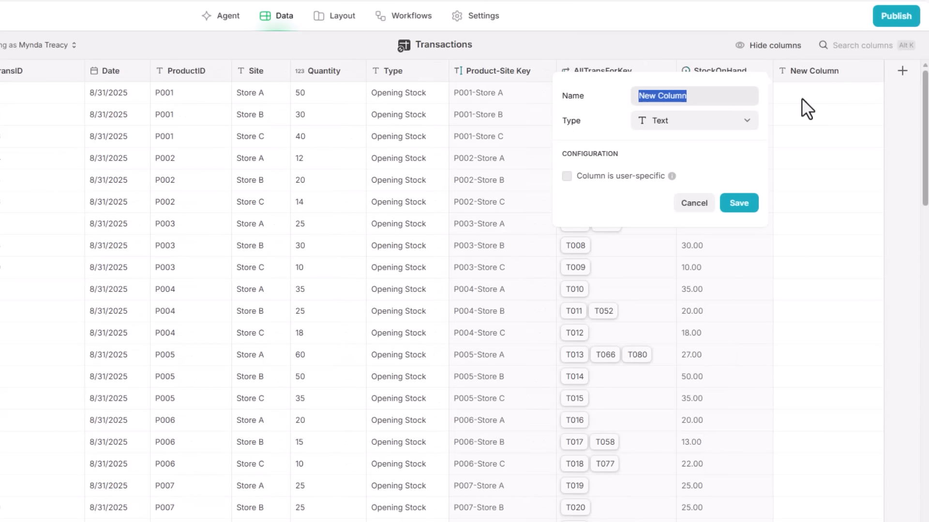
type("RelationProducts")
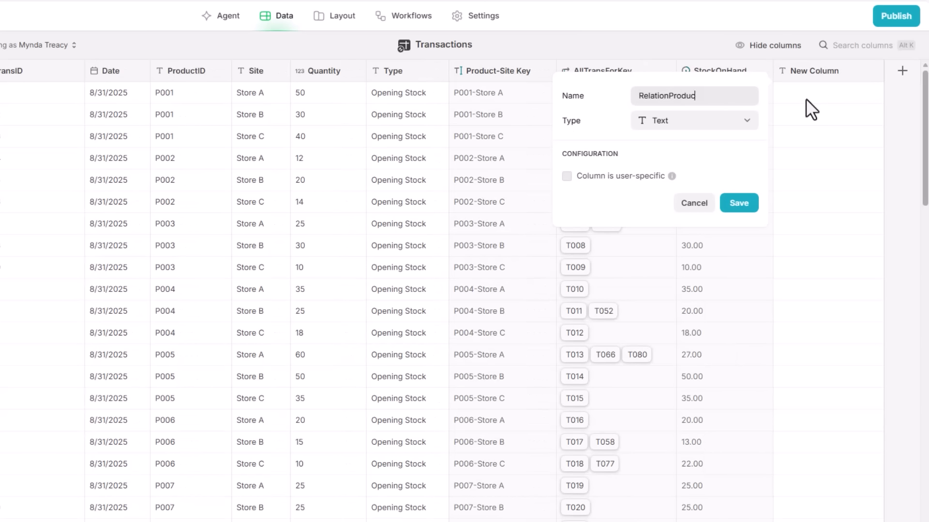
left_click(740, 121)
mouse_move(714, 186)
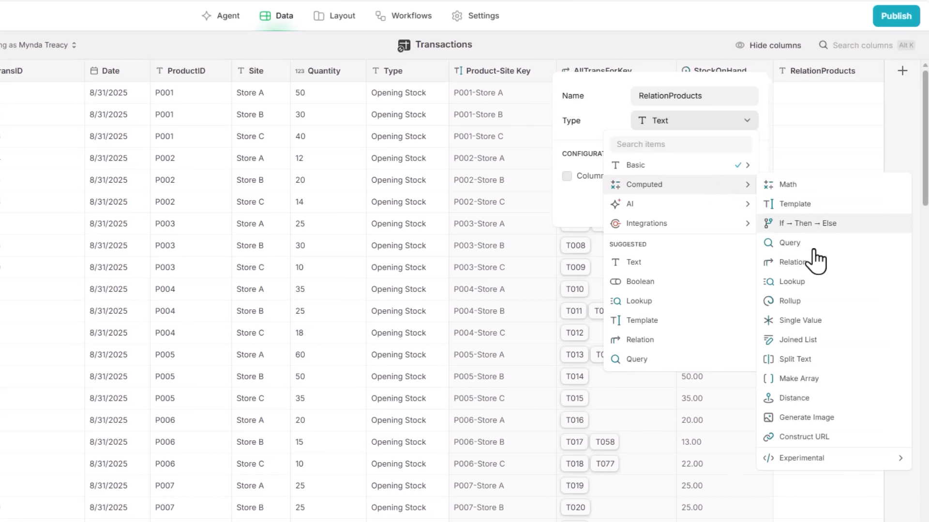
left_click(827, 269)
Step: Save the relation with ProductID matched to the Products table's ProductID, and inspect the product record linked to the first row
left_click(667, 194)
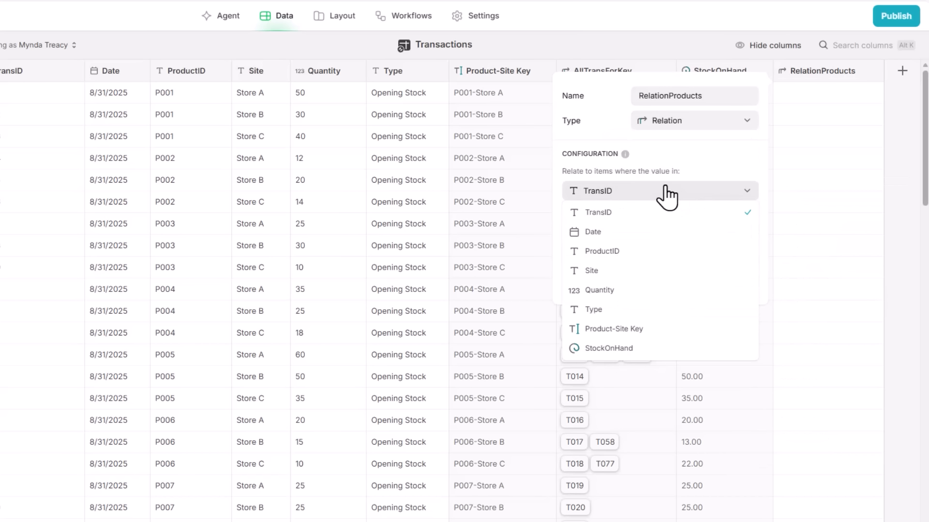
left_click(659, 254)
left_click(650, 233)
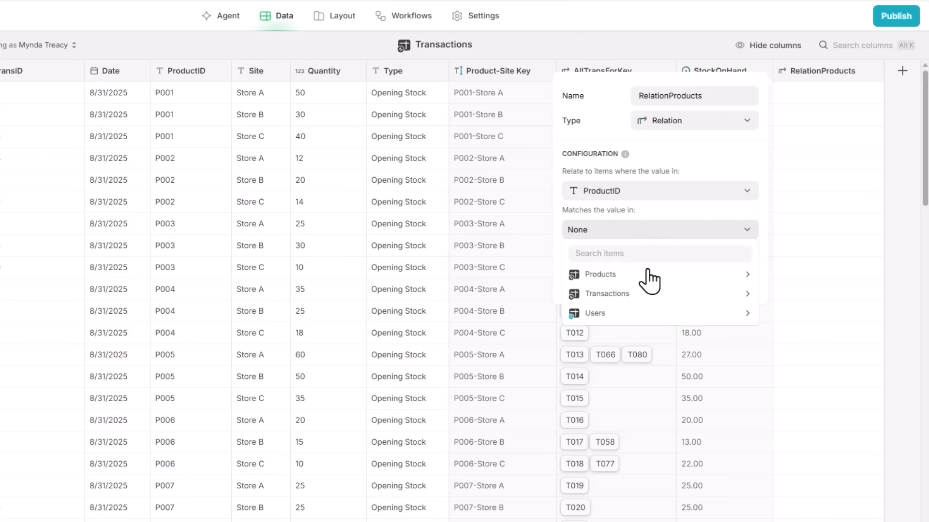
mouse_move(651, 274)
left_click(814, 275)
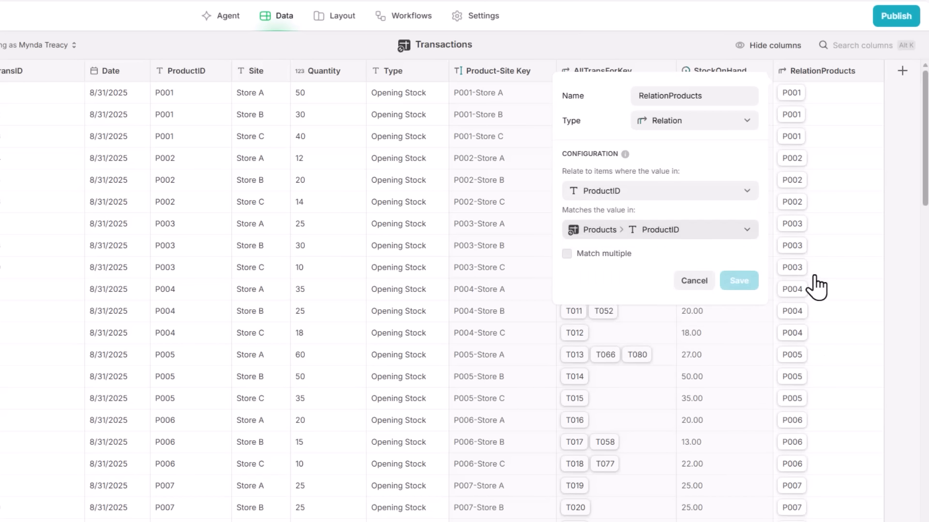
left_click(814, 222)
left_click(809, 94)
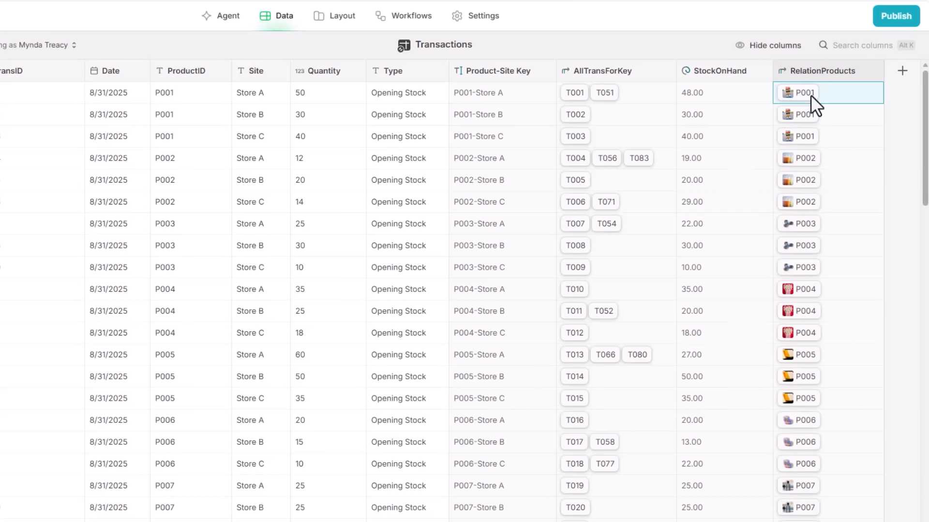
left_click(811, 95)
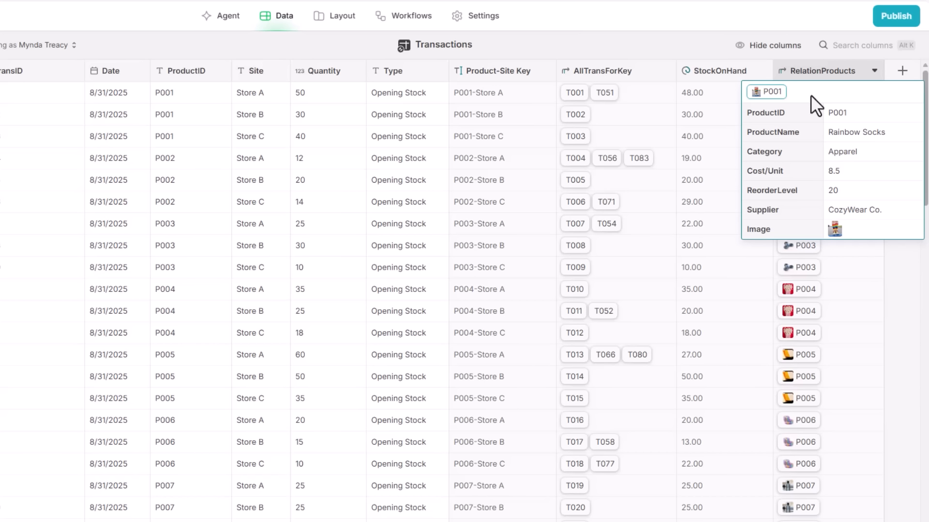
left_click(707, 40)
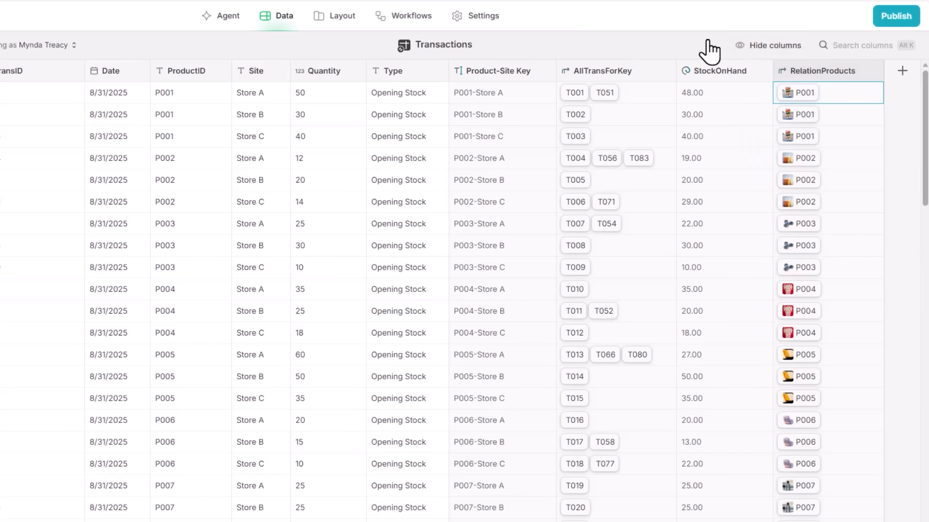
Step: Add a column named Product Name to the Transactions table and make it a computed Lookup column
left_click(903, 71)
type("Product Name")
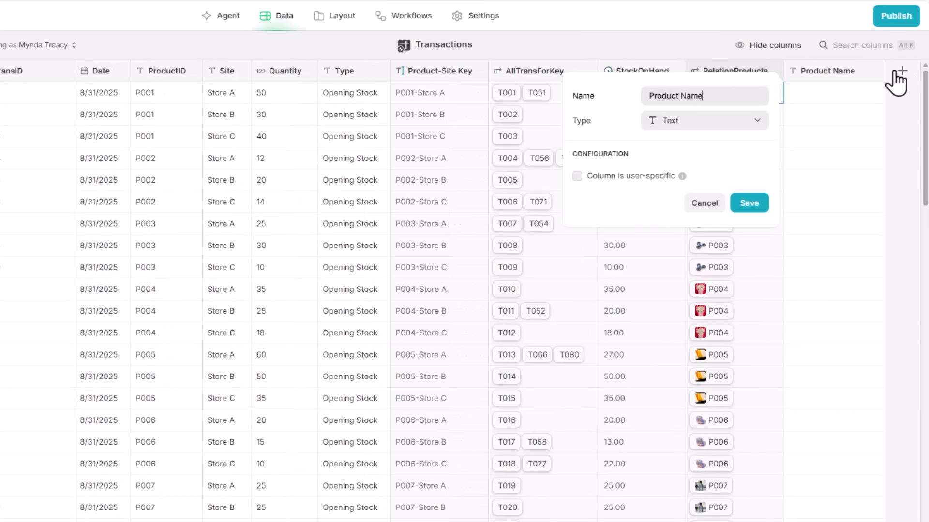
left_click(667, 127)
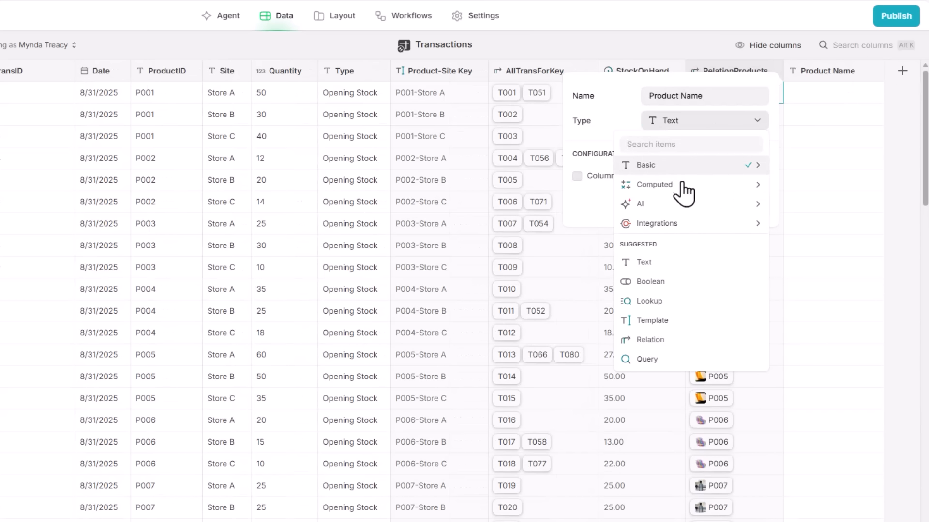
mouse_move(682, 186)
left_click(840, 284)
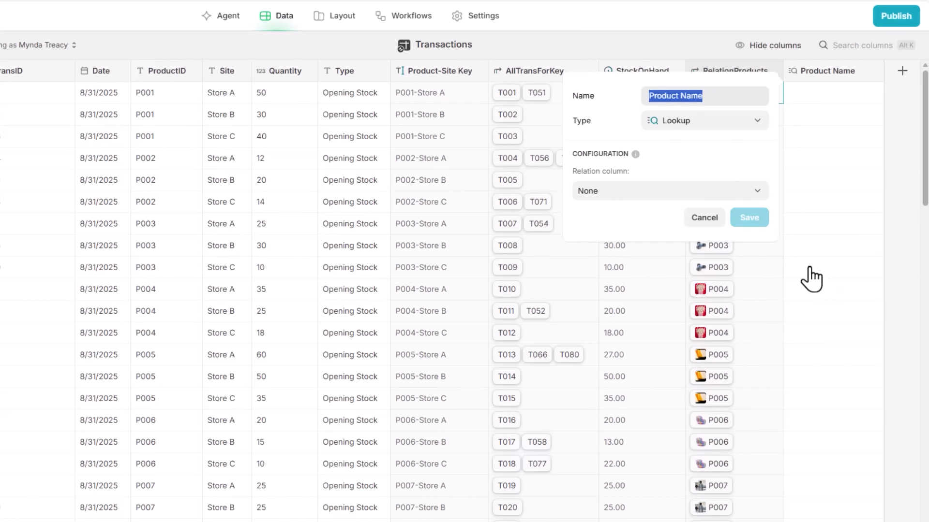
Step: Set the lookup to return ProductName through the RelationProducts relation, and save the Product Name column
left_click(657, 193)
mouse_move(655, 255)
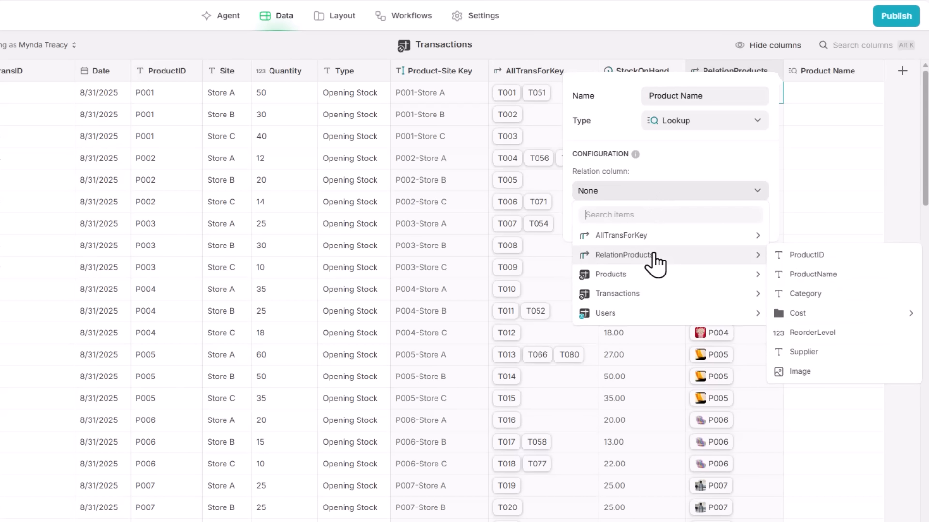
left_click(848, 277)
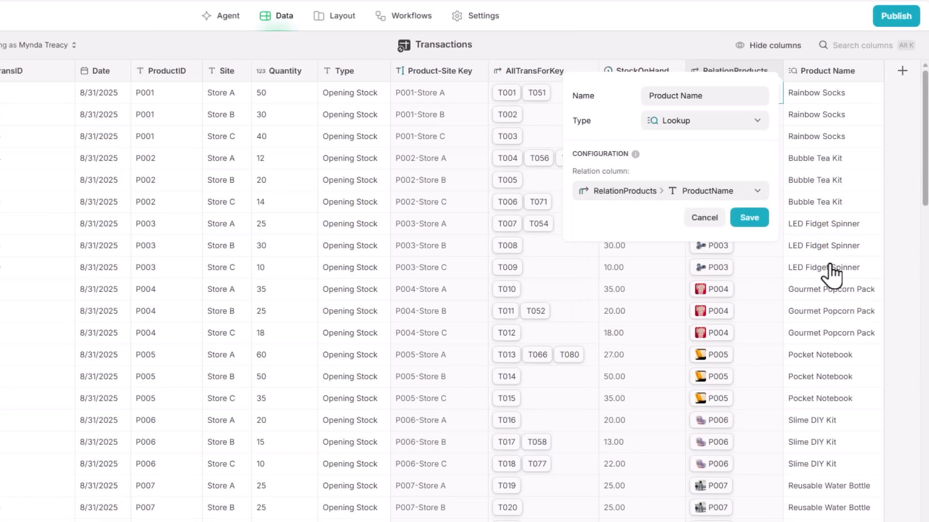
left_click(751, 216)
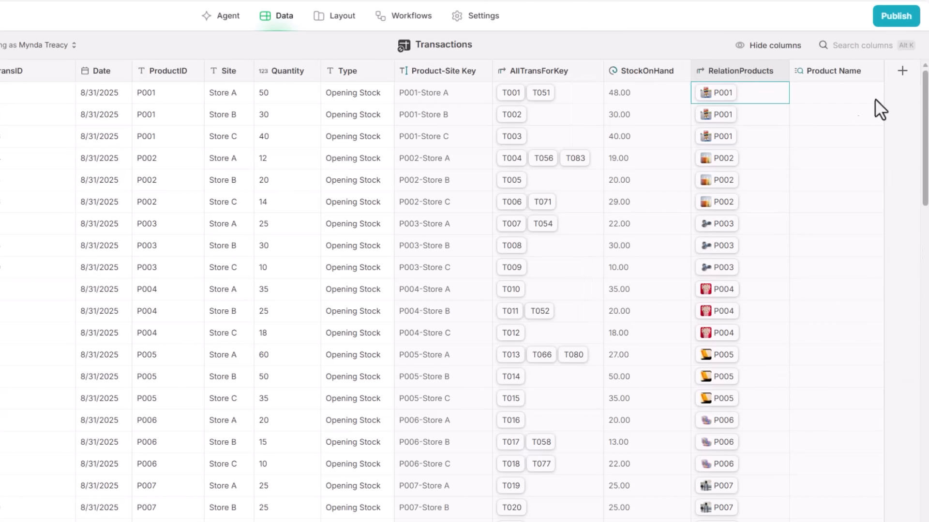
Step: Add a column named Image to the Transactions table and make it a computed Lookup column
left_click(901, 75)
type("Image")
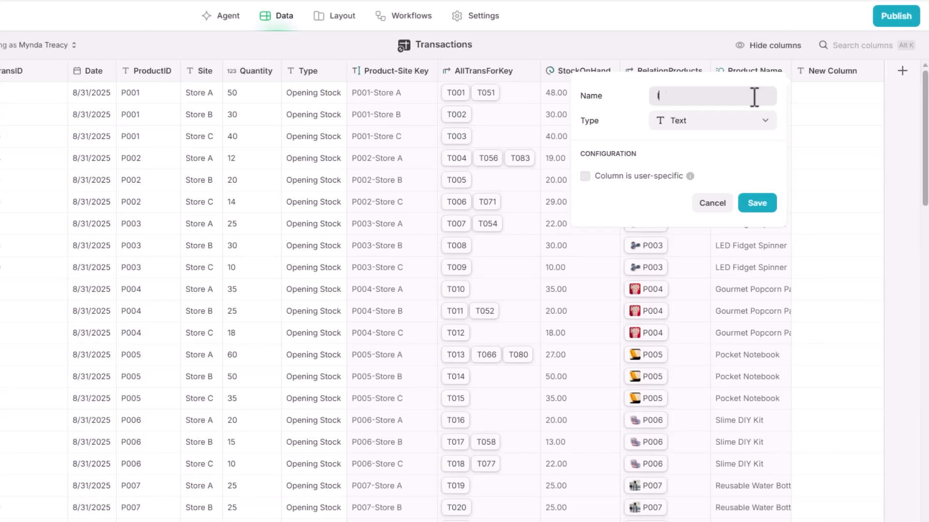
left_click(702, 123)
mouse_move(696, 193)
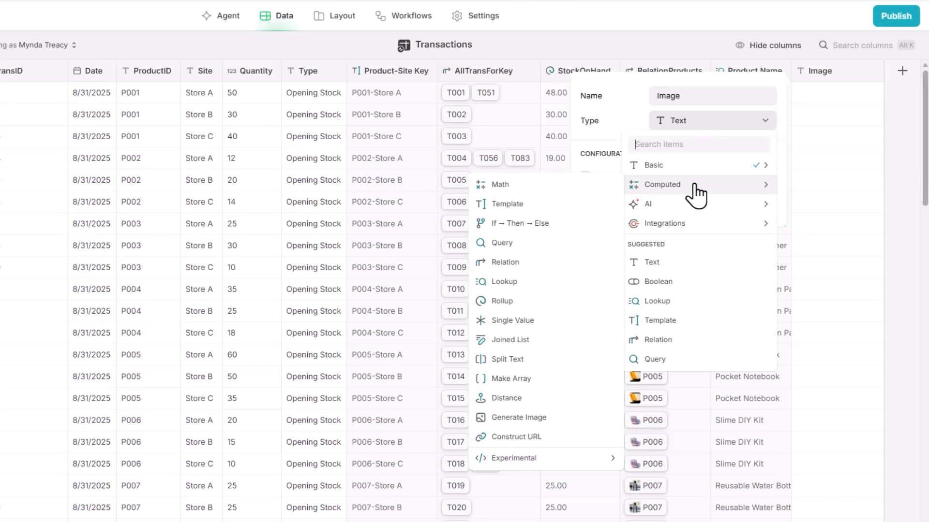
left_click(549, 282)
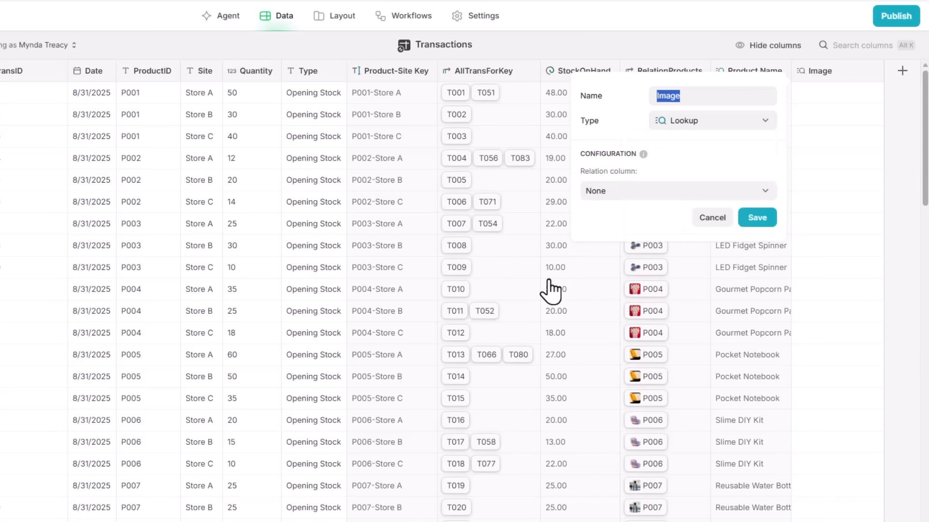
Step: Set the lookup to return Image through the RelationProducts relation, and save the Image column
left_click(668, 192)
mouse_move(656, 263)
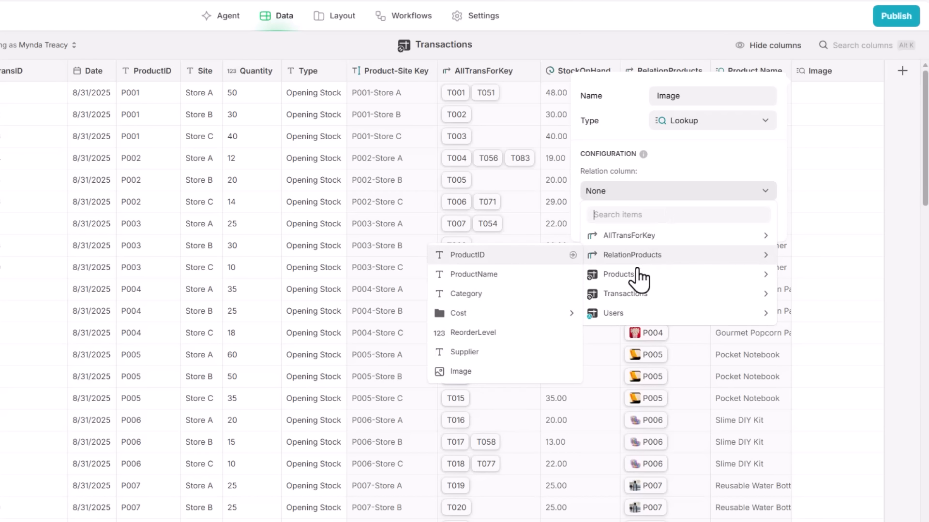
left_click(503, 371)
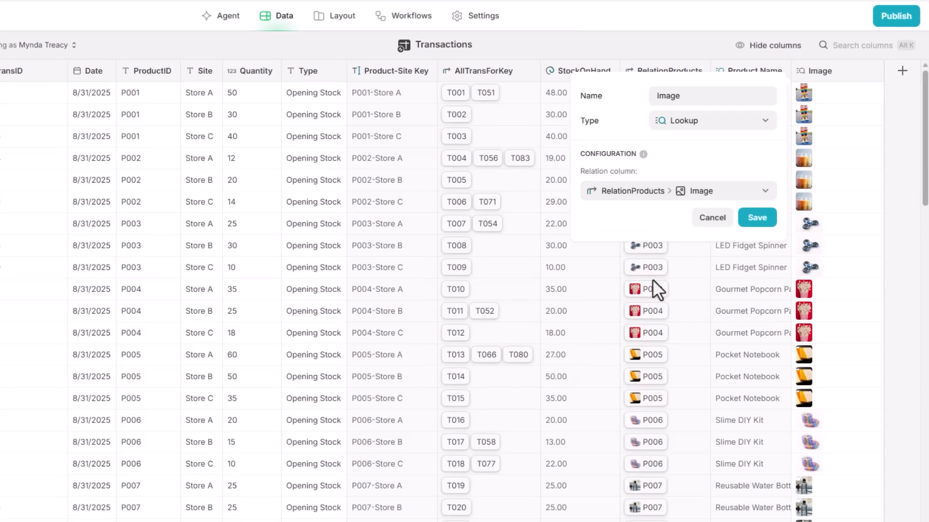
left_click(756, 218)
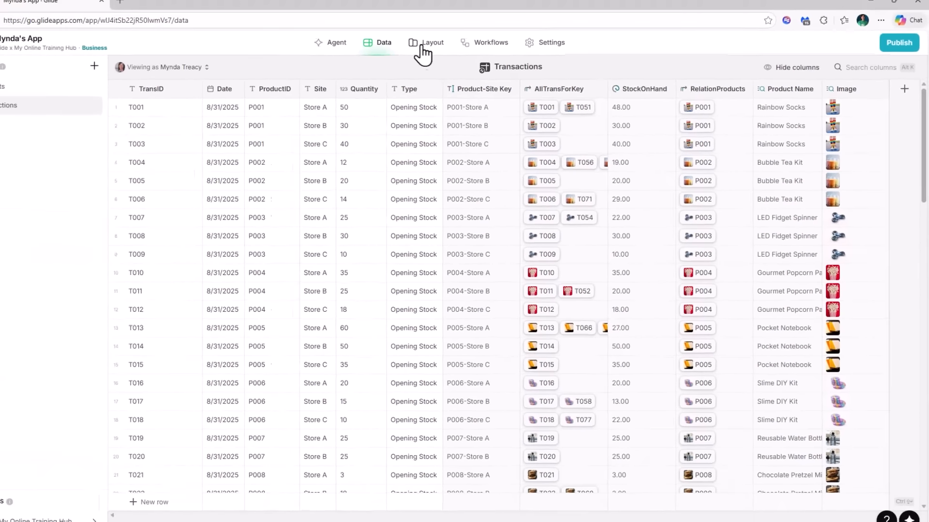
Step: Try the Card and Table styles on the Transactions screen in the app layout, and settle on List
left_click(339, 16)
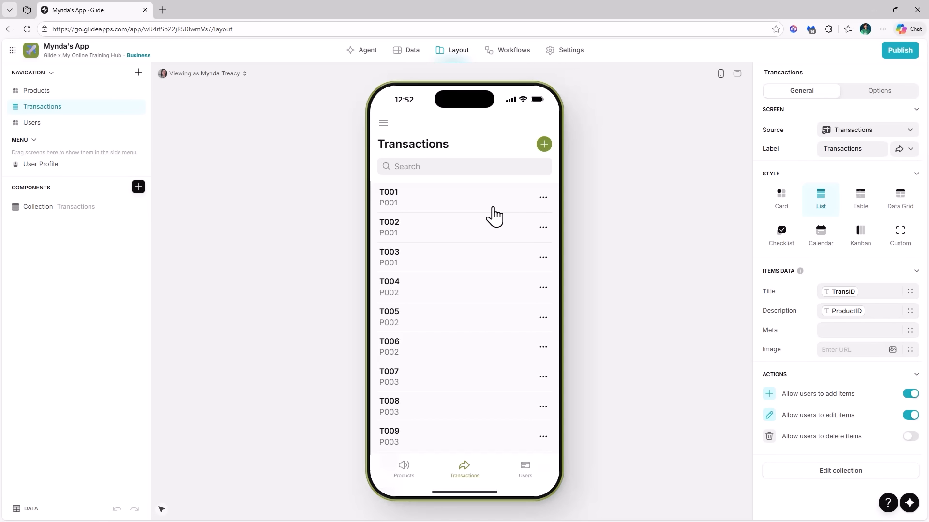
left_click(787, 200)
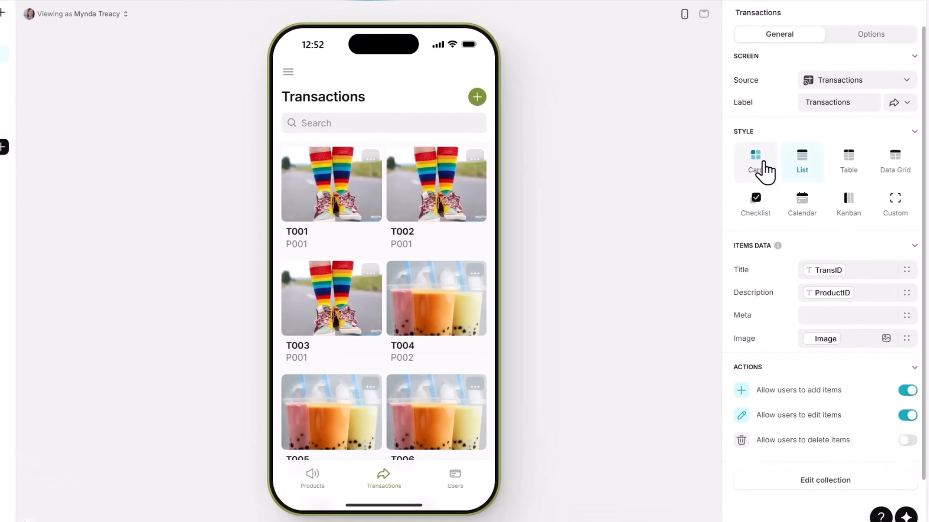
left_click(803, 164)
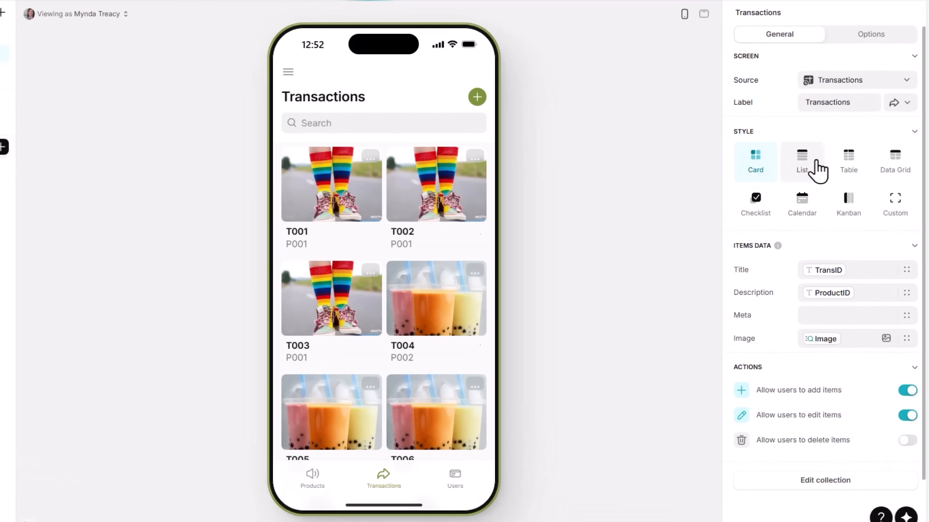
left_click(849, 164)
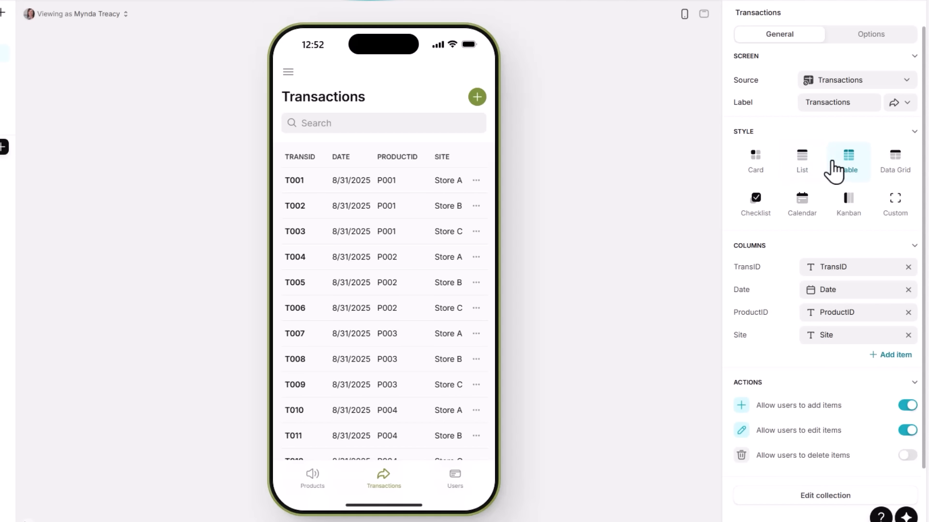
left_click(807, 171)
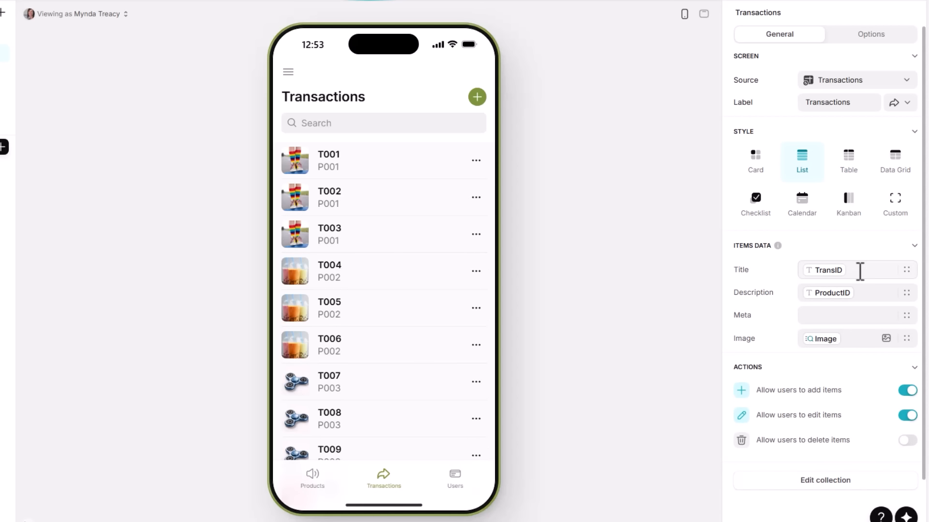
Step: Replace ProductID with Product Name as the description of the Transactions list items
left_click(868, 291)
key("BackSpace")
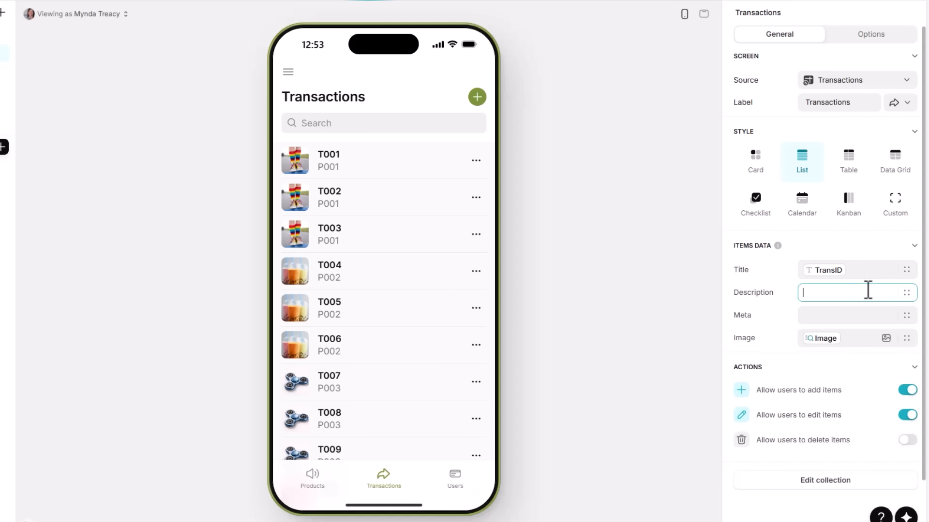
left_click(906, 293)
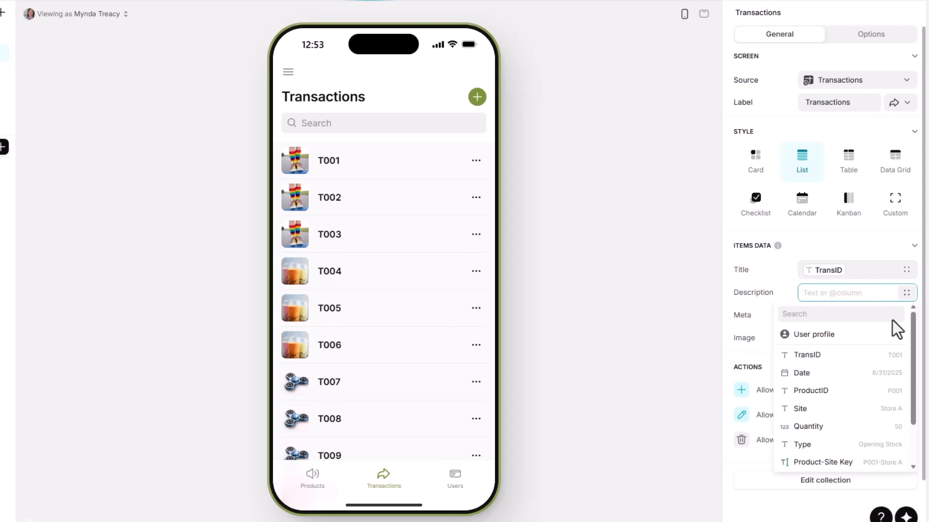
left_click(841, 444)
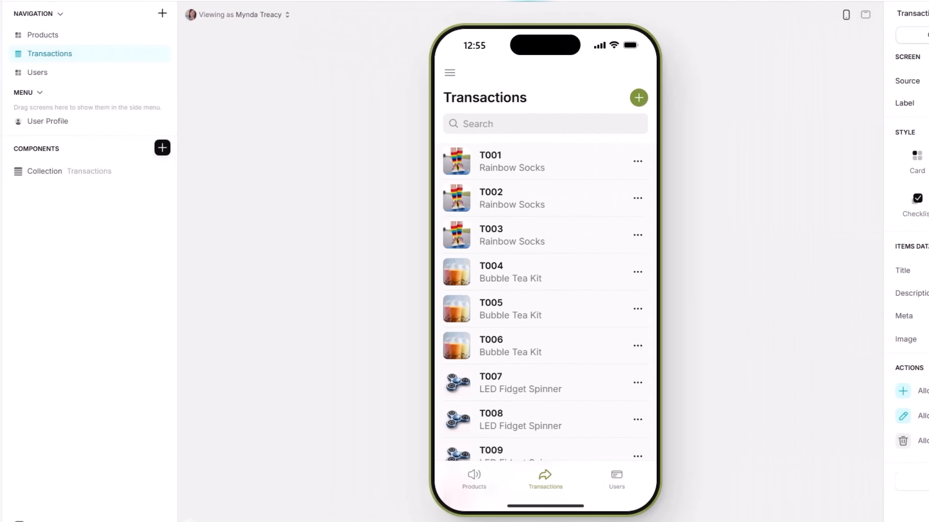
Step: Add a custom screen to the app navigation, with Transactions as its source and Inventory as its label
left_click(162, 14)
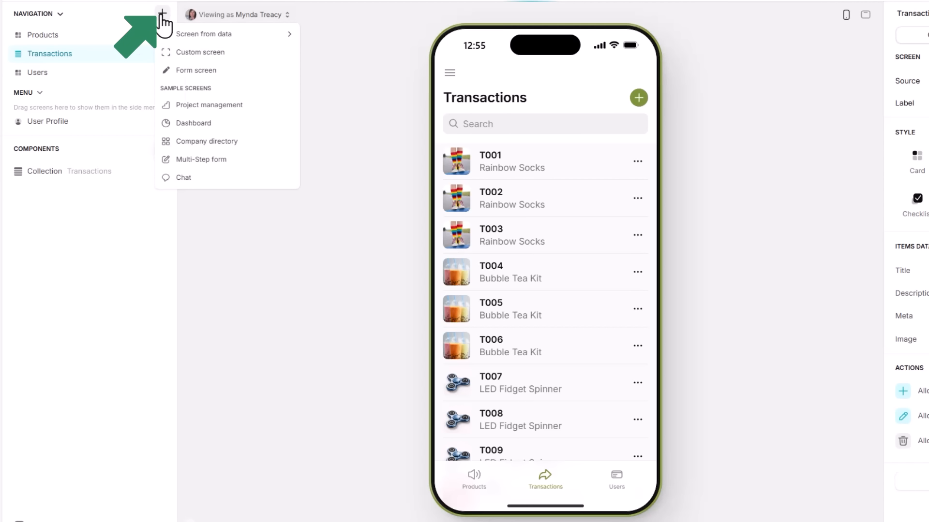
left_click(238, 54)
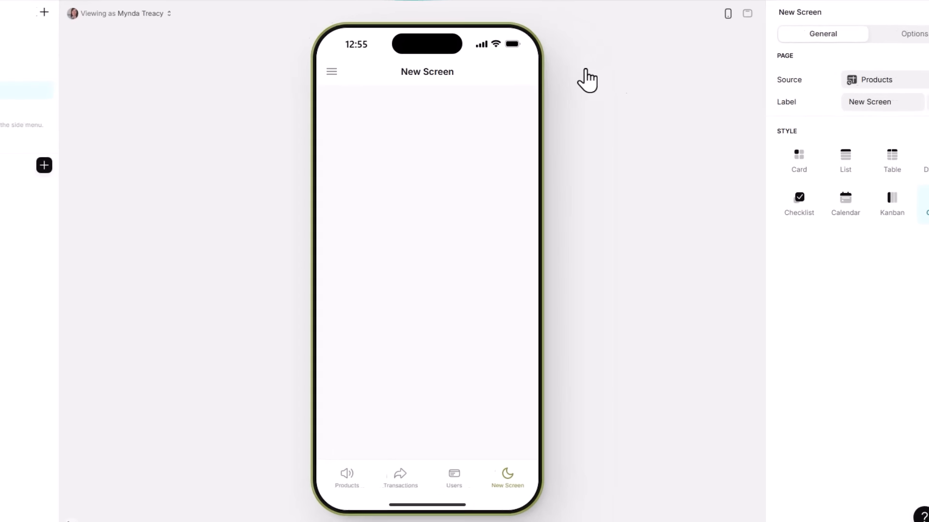
left_click(903, 81)
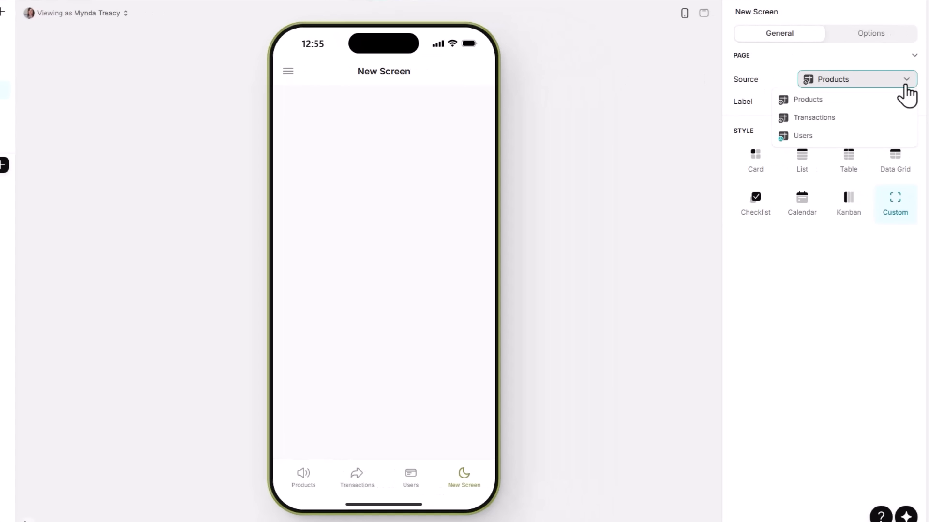
left_click(844, 118)
left_click(864, 100)
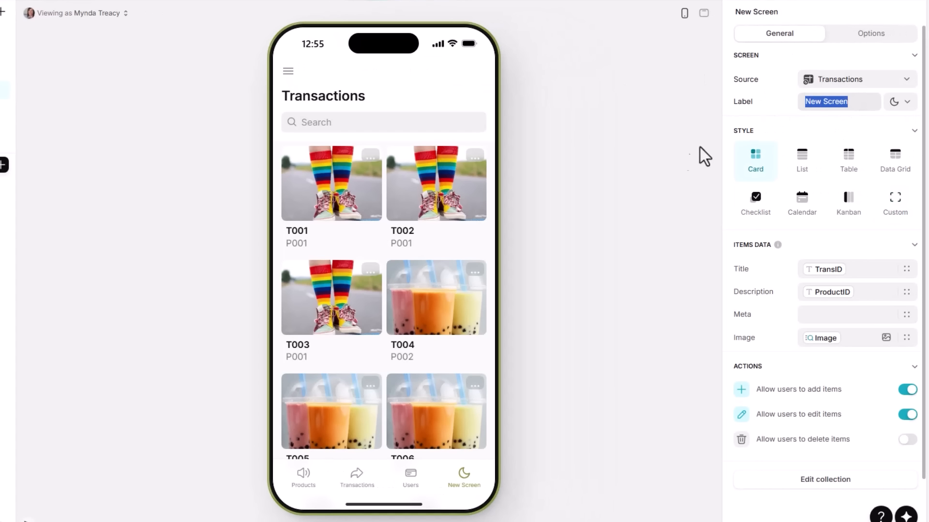
type("OmveInventory")
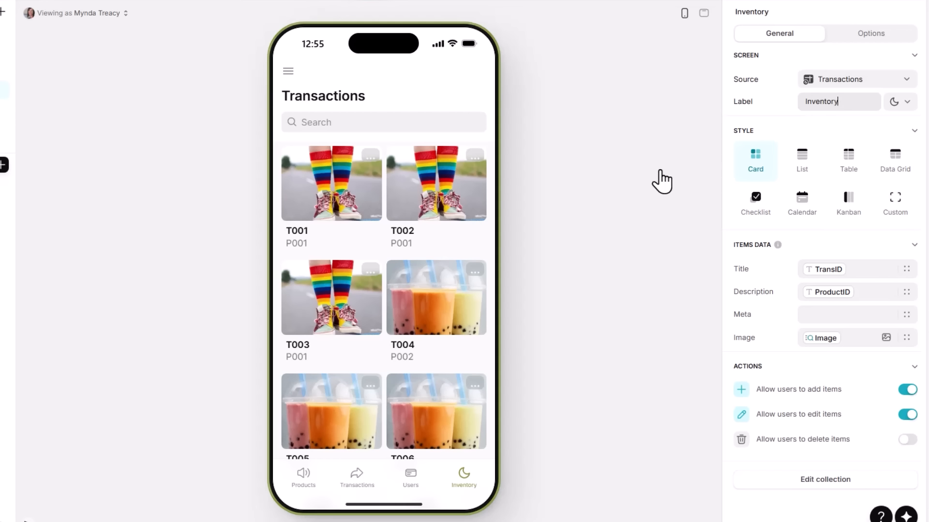
key("Tab")
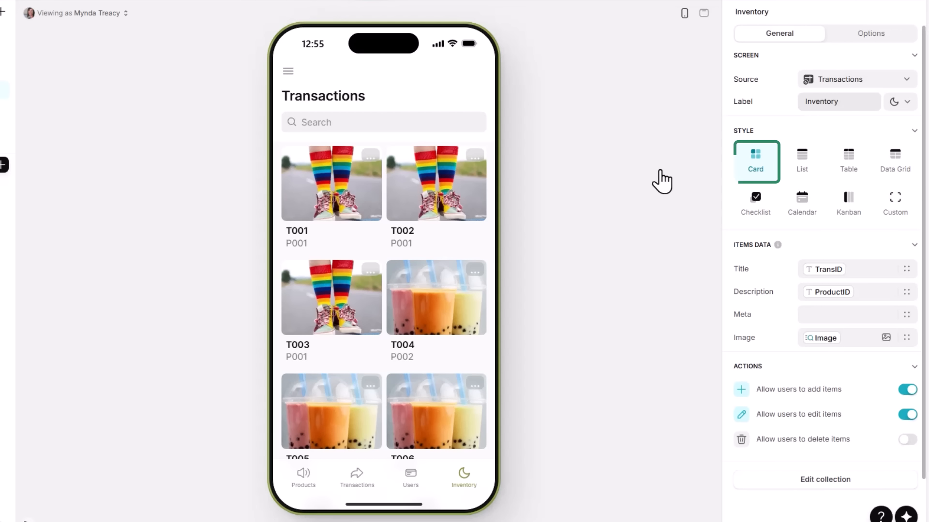
Step: Replace TransID with Product-Site Key as the title of the Inventory screen's cards
left_click(870, 269)
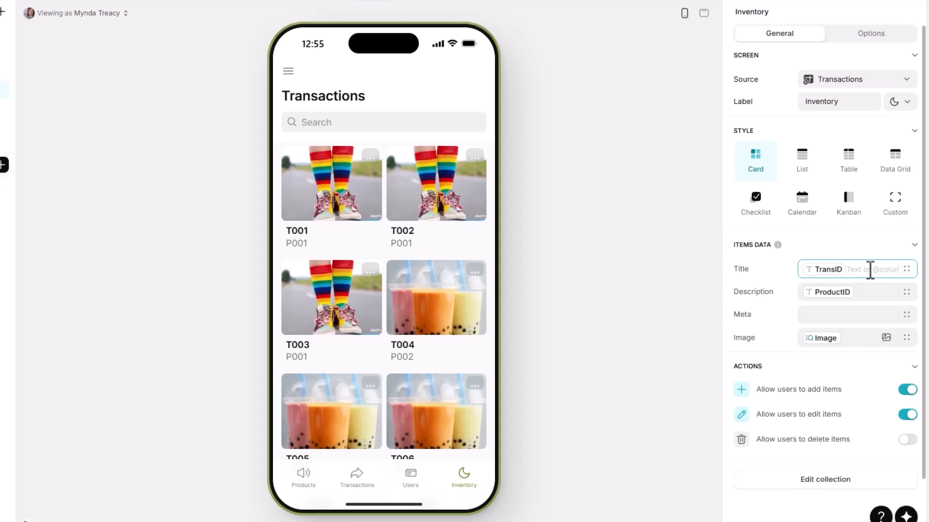
key("BackSpace")
left_click(907, 269)
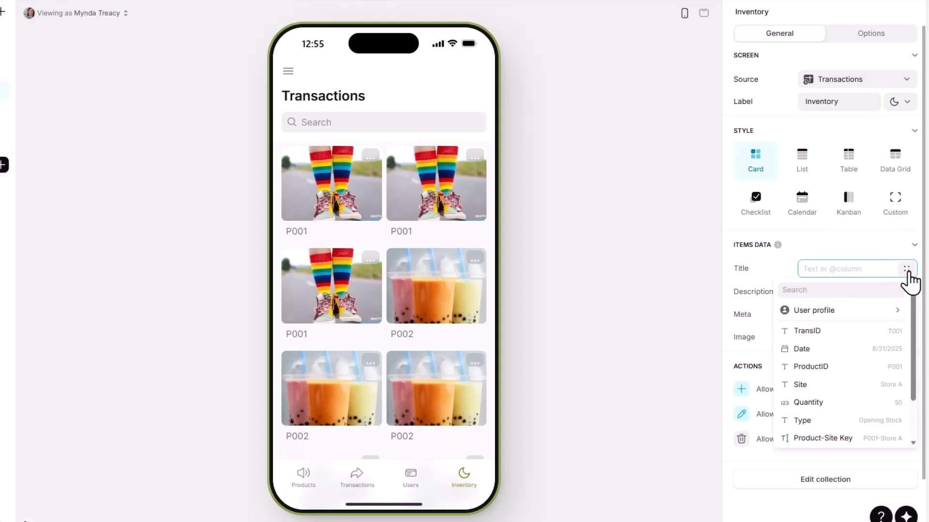
left_click(852, 437)
Step: Set the Inventory cards' description to Product Name and their meta value to StockOnHand
left_click(877, 299)
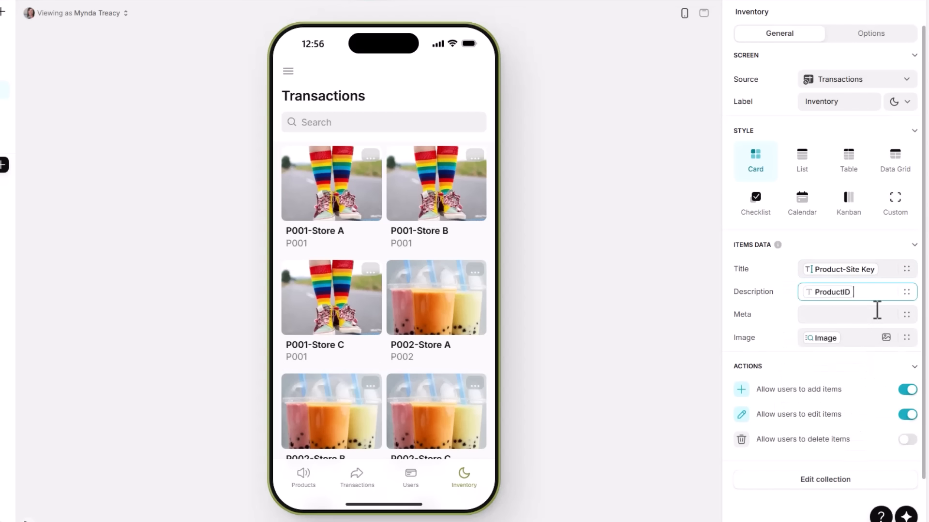
key("BackSpace")
left_click(906, 292)
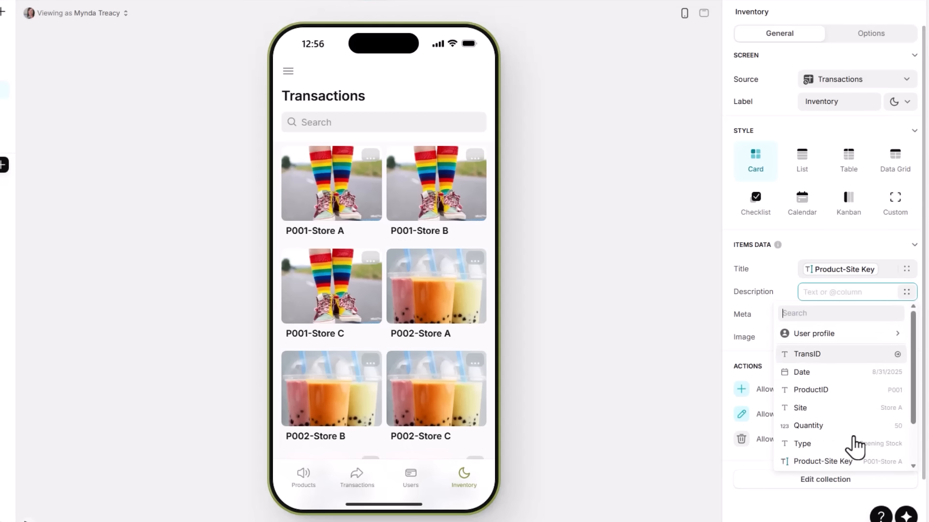
scroll(855, 445, "down", 2)
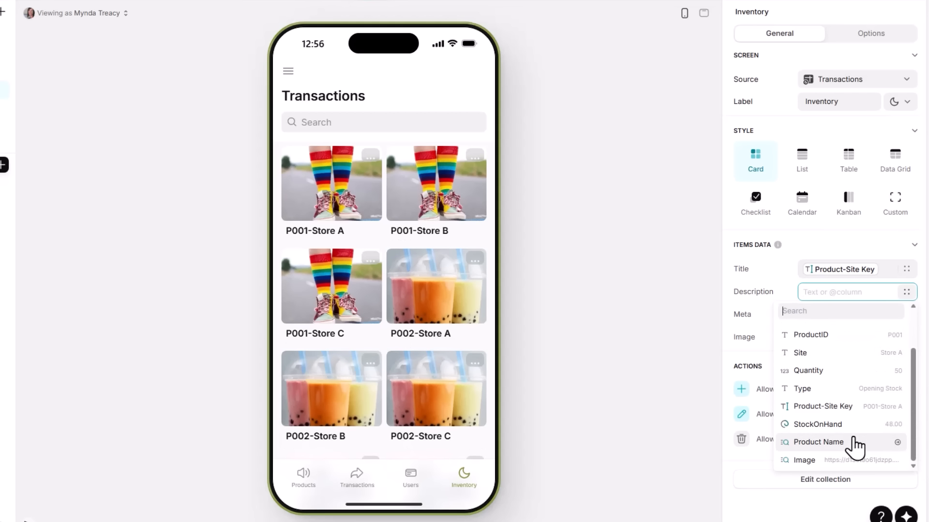
left_click(854, 442)
left_click(856, 319)
scroll(857, 341, "down", 2)
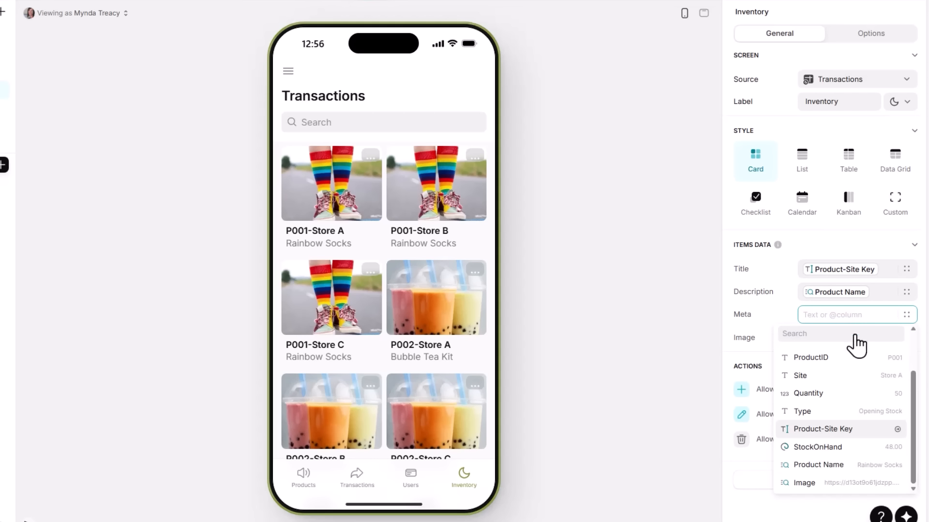
left_click(860, 447)
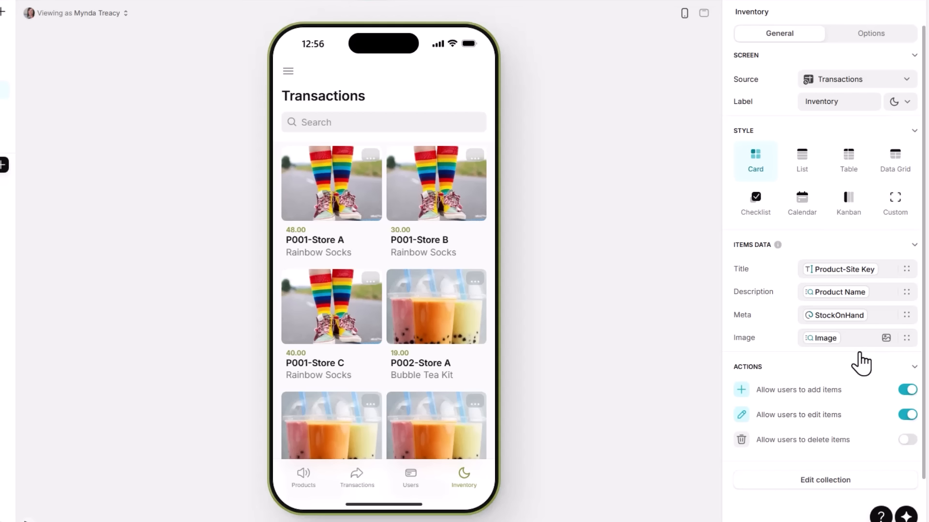
Step: Stop users from adding and editing items on the Inventory screen, and look through its cards in the preview
left_click(909, 392)
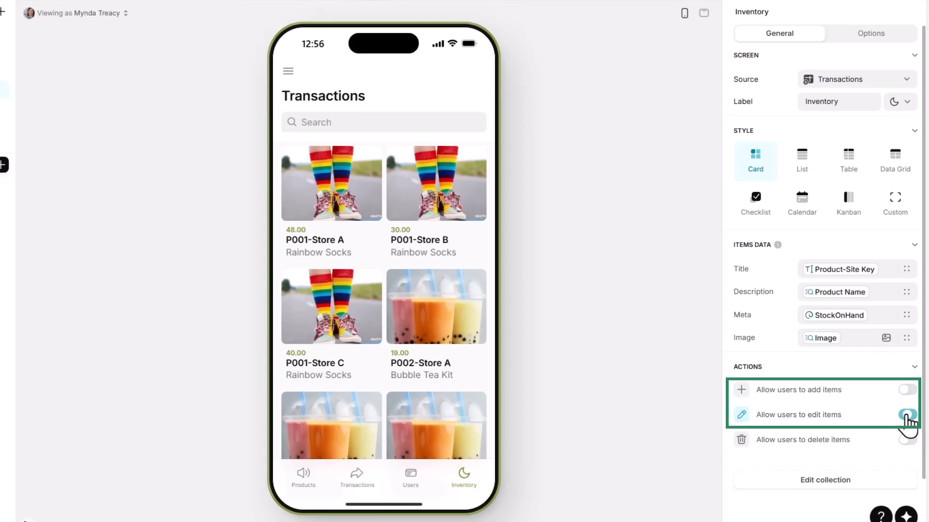
left_click(907, 416)
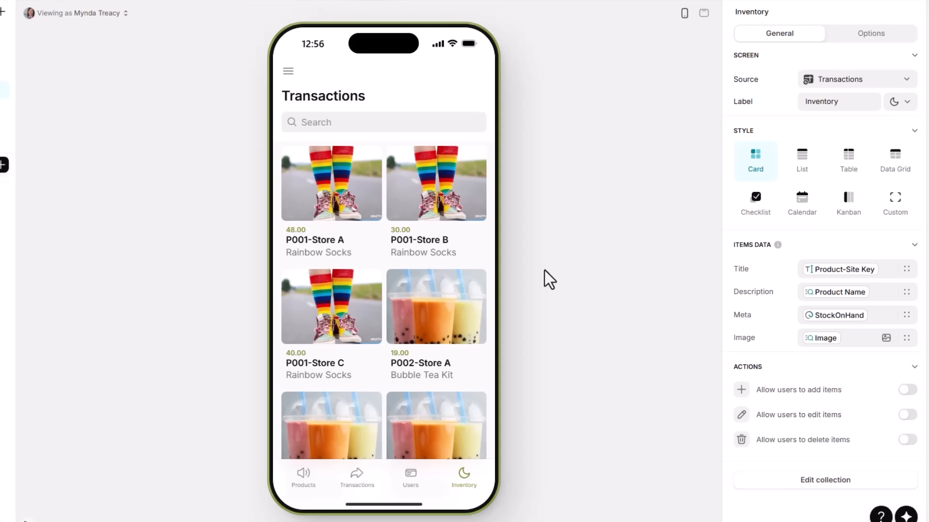
scroll(331, 263, "down", 7)
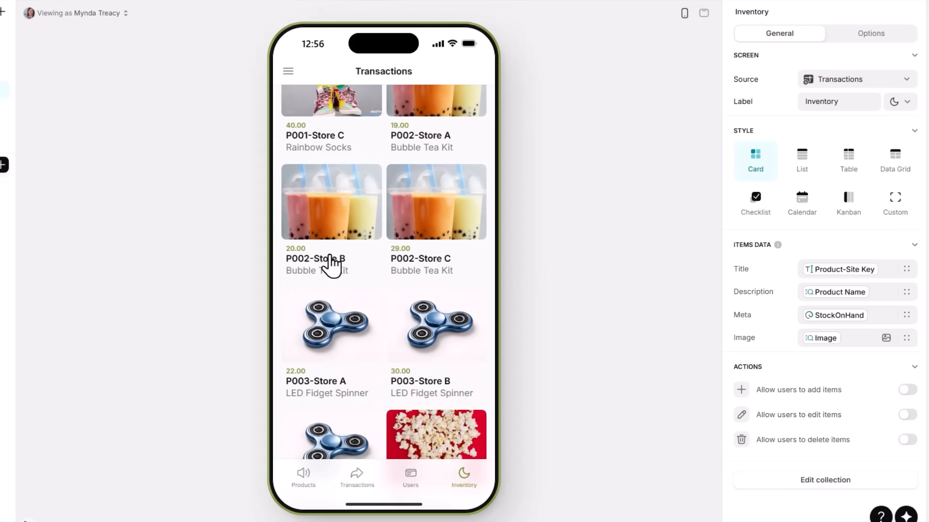
scroll(332, 264, "up", 7)
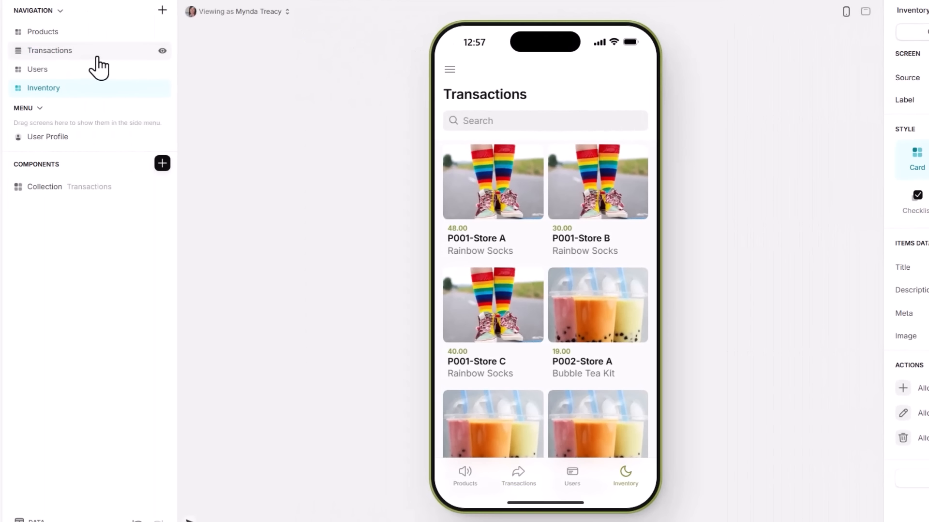
Step: Open the Transactions screen's form for adding an item and remove its TransID text entry
left_click(98, 57)
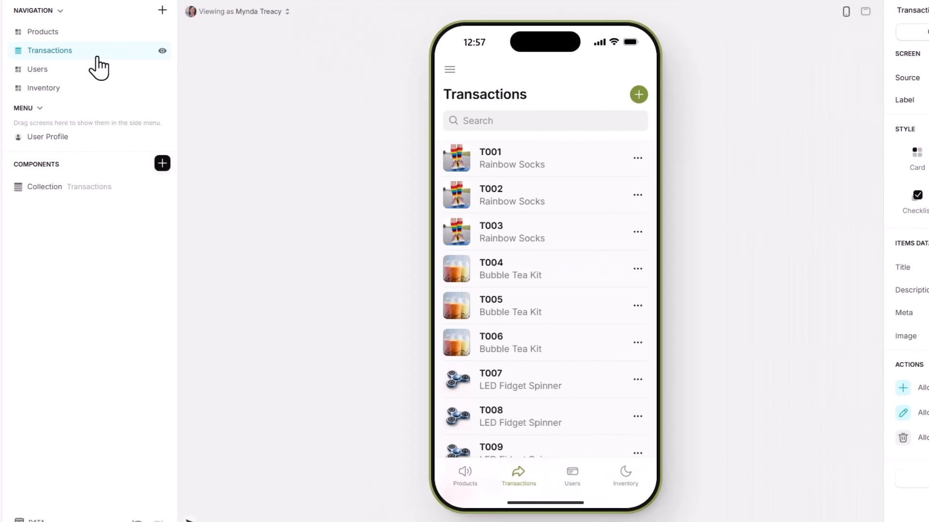
left_click(639, 95)
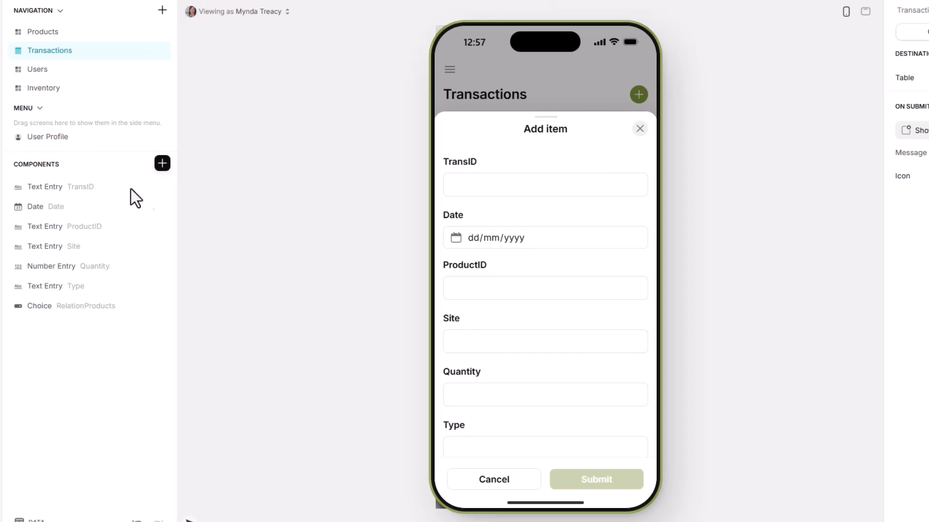
mouse_move(160, 191)
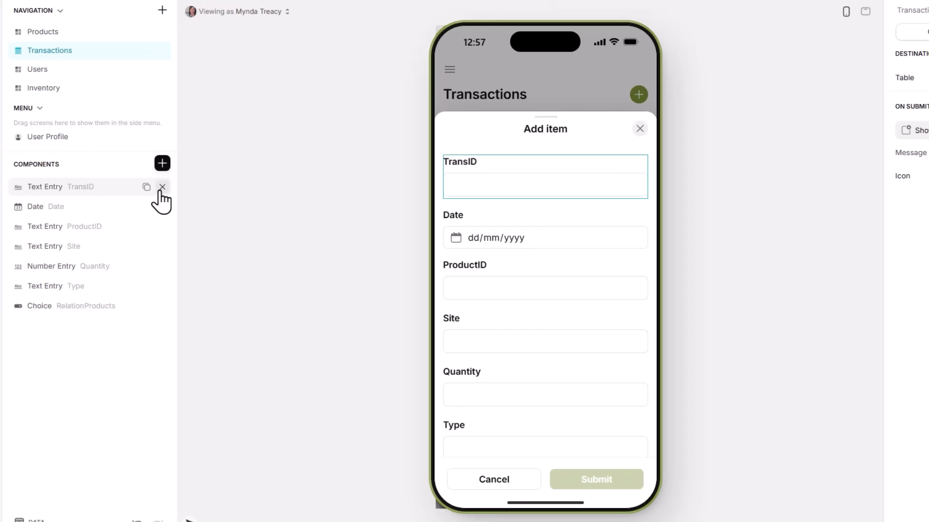
left_click(162, 188)
Step: Add a unique identifier that writes to TransID to the Transactions add form, and make the Date field required
left_click(163, 164)
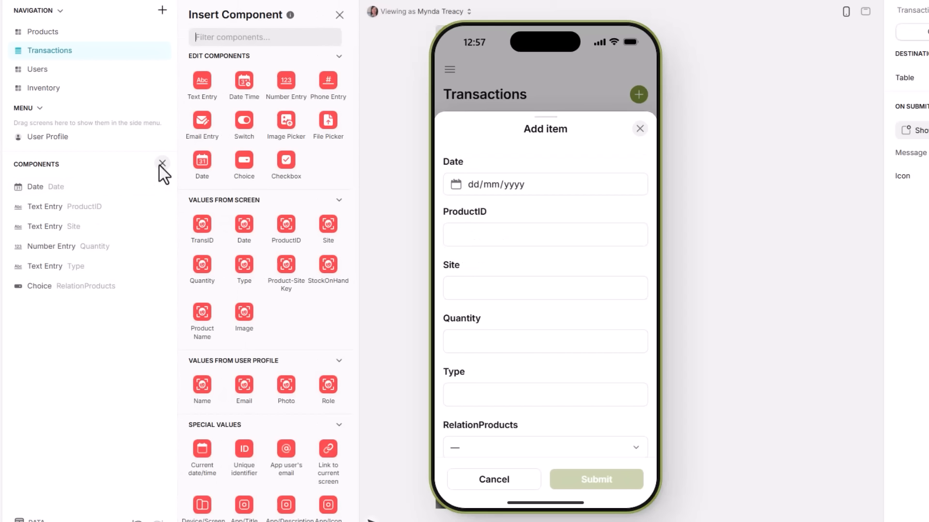
scroll(159, 166, "down", 7)
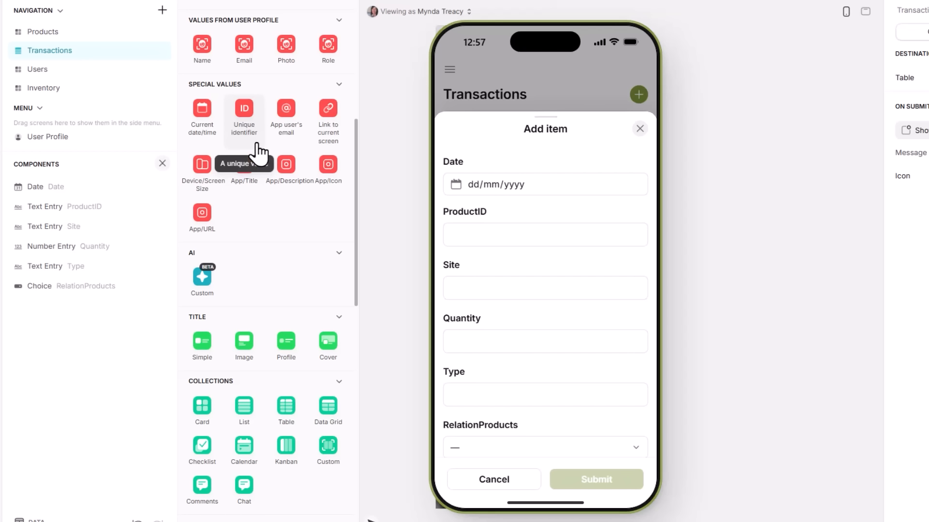
left_click(244, 116)
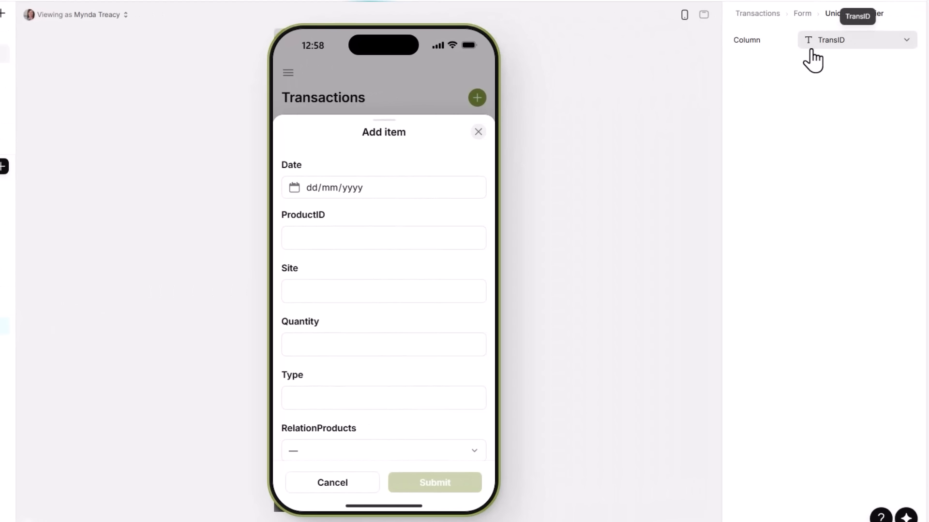
left_click(464, 180)
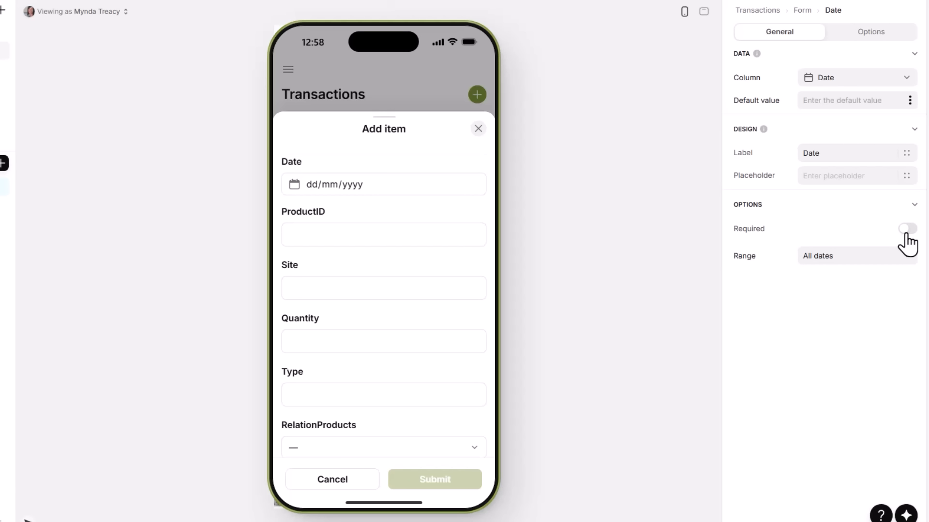
left_click(907, 230)
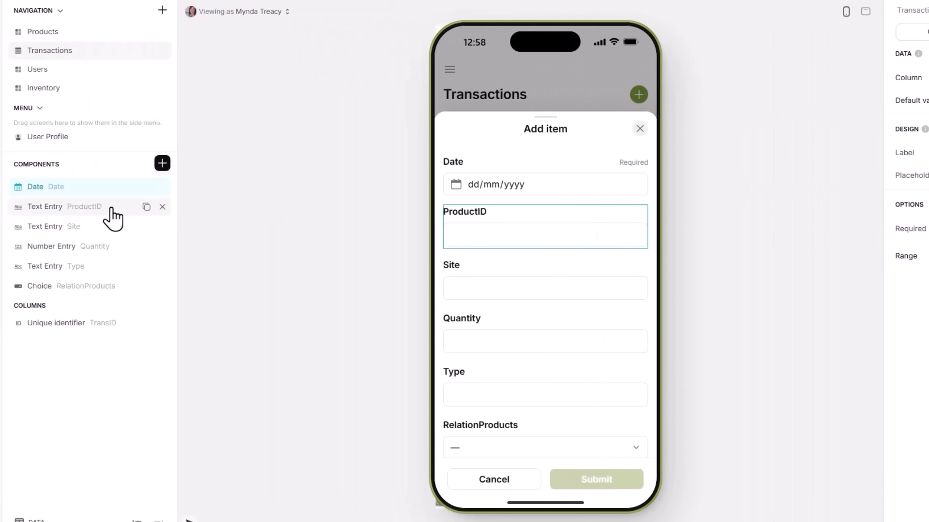
Step: Replace the ProductID text entry with a Choice that writes to ProductID with Products as its source, placed directly below Date
left_click(111, 209)
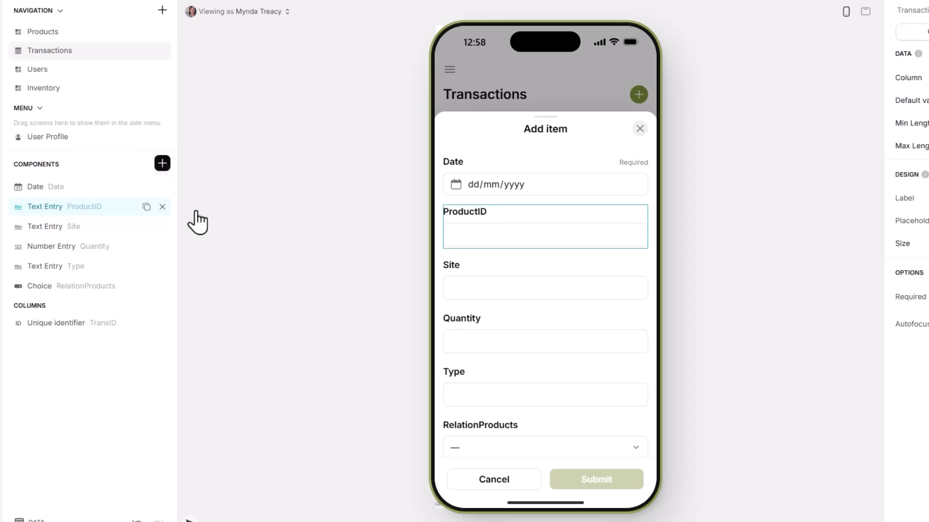
left_click(161, 207)
left_click(162, 164)
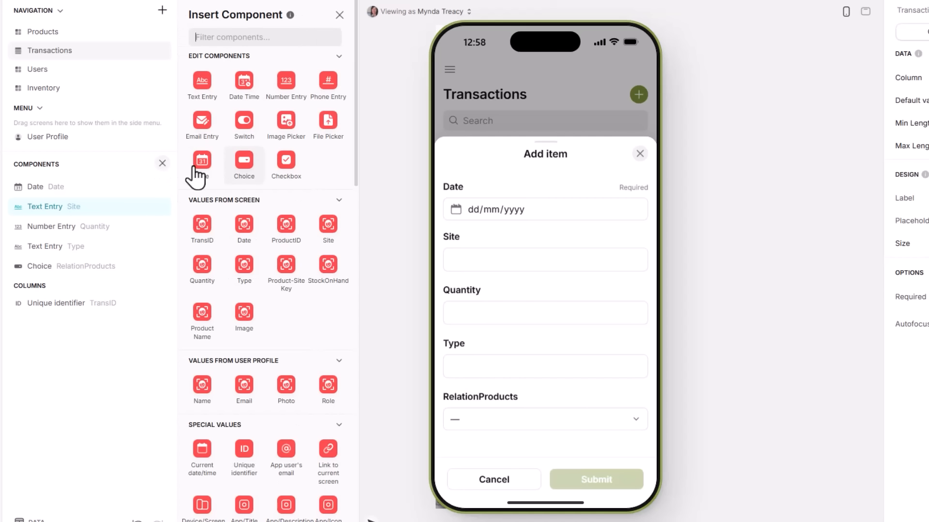
left_click(244, 166)
left_click(870, 80)
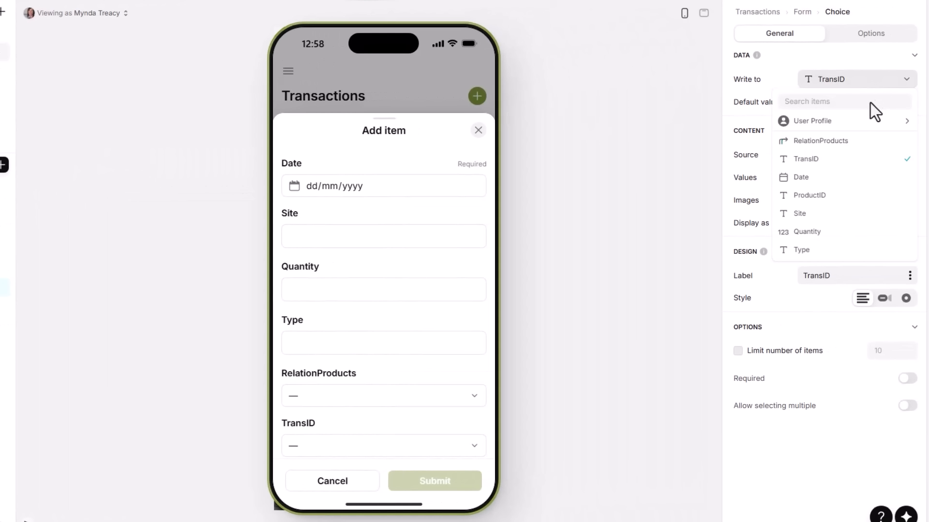
left_click(855, 198)
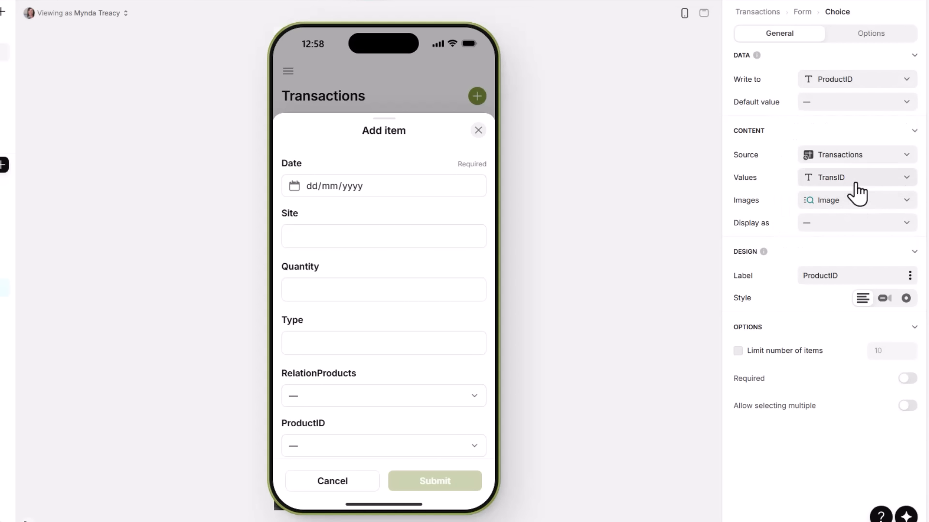
left_click(858, 159)
left_click(835, 197)
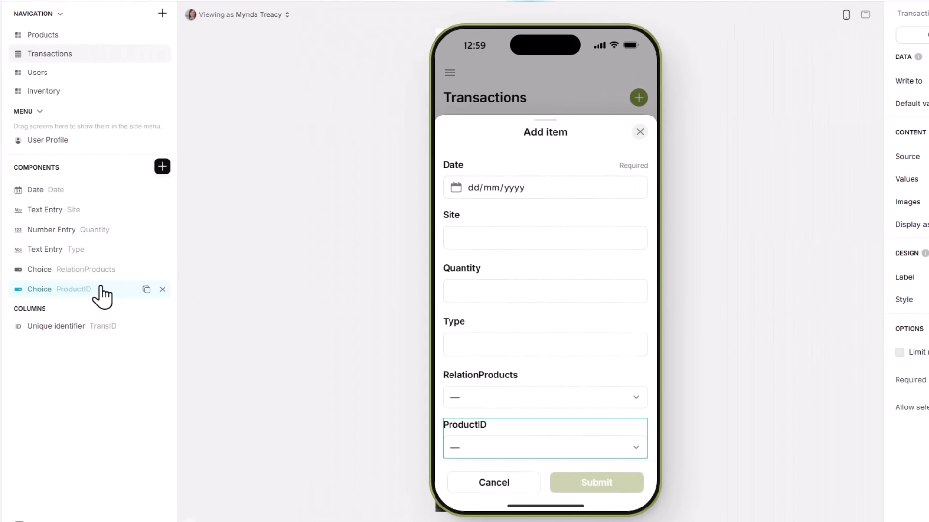
left_click_drag(101, 289, 97, 209)
Step: Replace the form's Site text entry with a Choice component that writes to the Site column
left_click(98, 219)
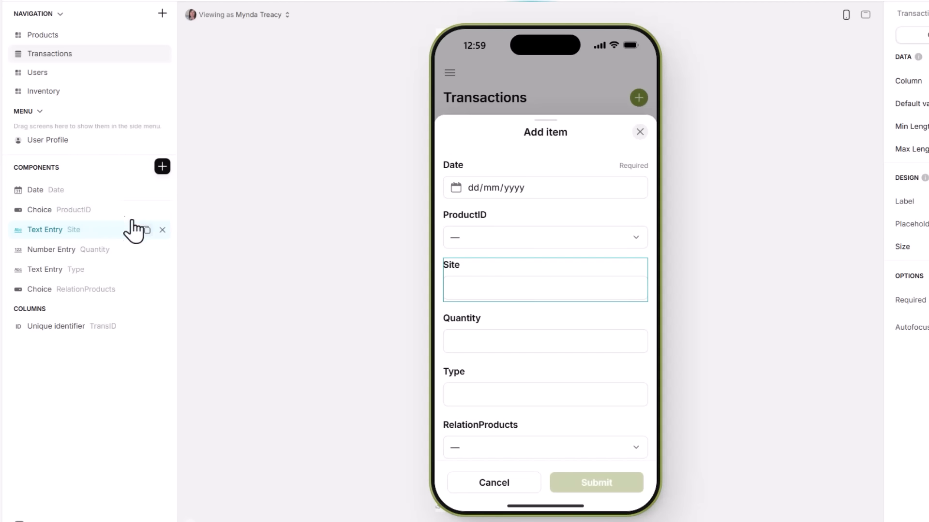
left_click(162, 230)
left_click(162, 167)
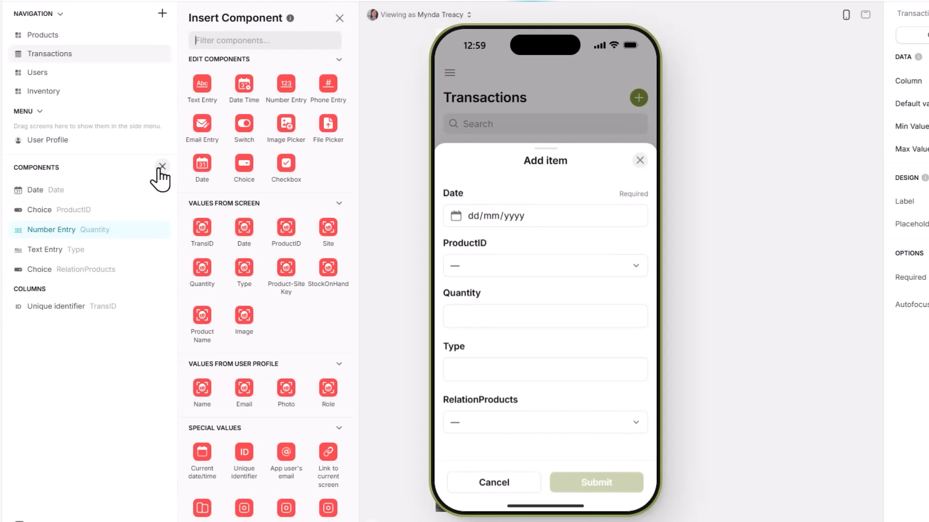
left_click(240, 175)
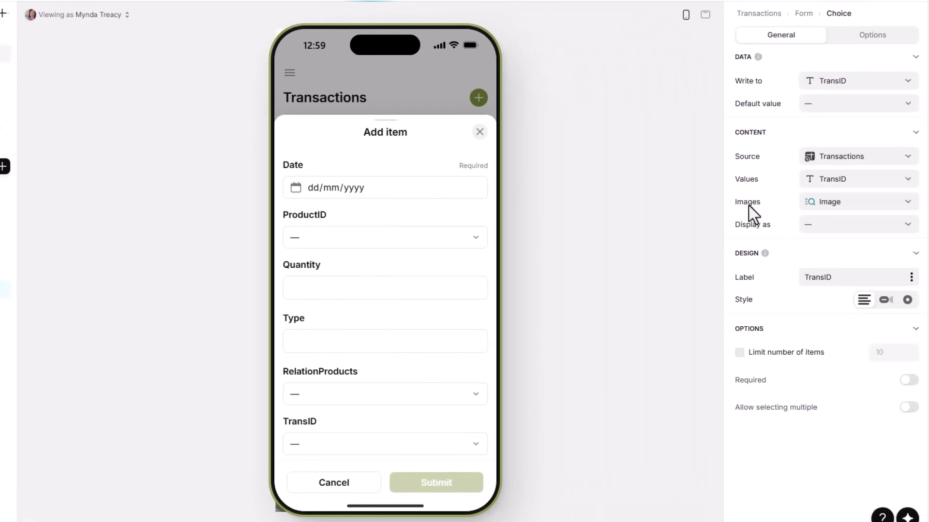
left_click(921, 81)
left_click(846, 214)
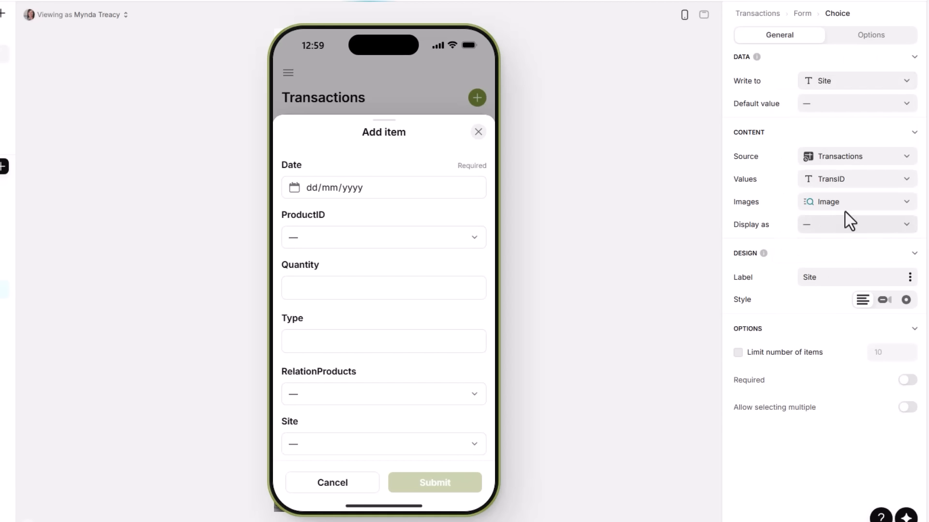
Step: Set the Site choice to Site values without images, shown as chips, and place it directly below ProductID
left_click(857, 156)
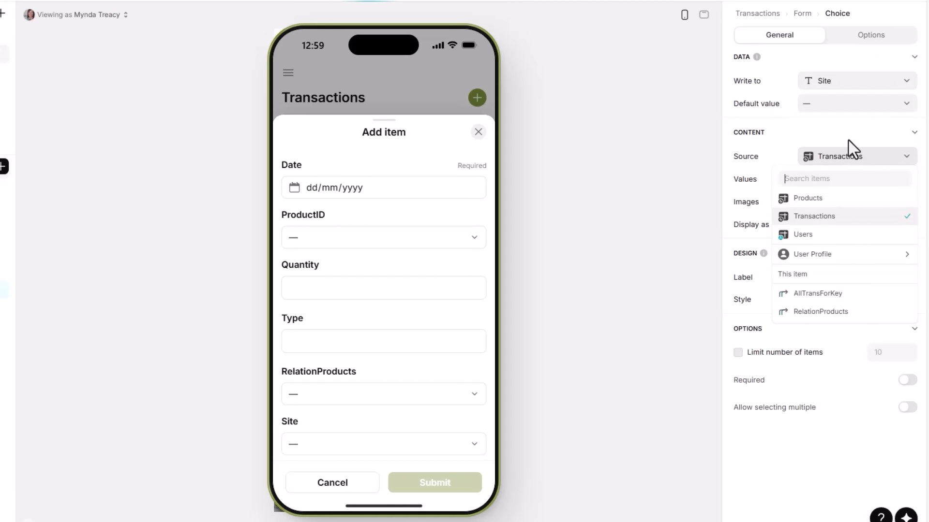
left_click(848, 141)
left_click(852, 181)
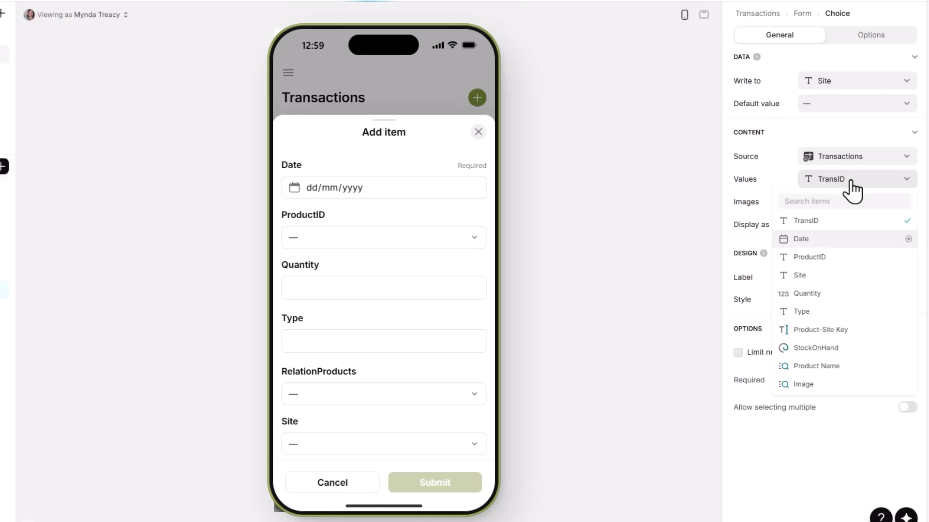
left_click(841, 285)
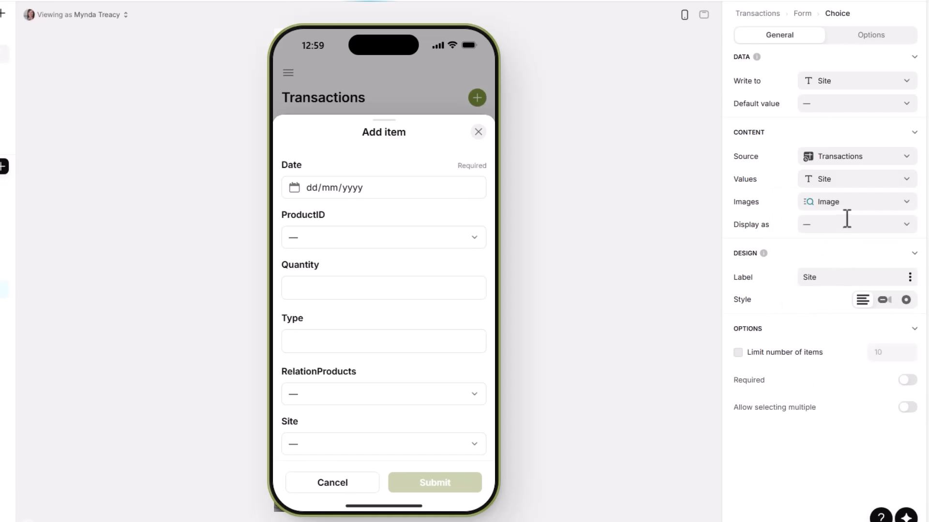
left_click(843, 215)
left_click(837, 244)
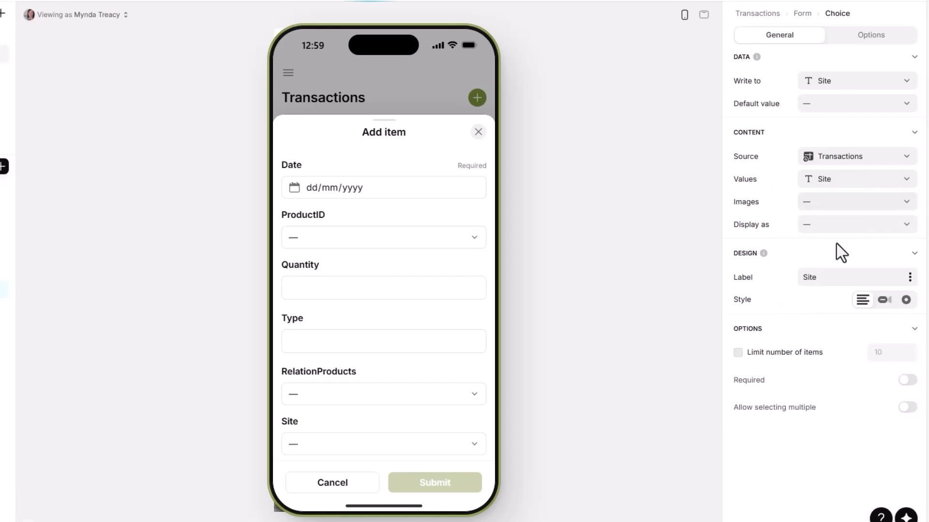
left_click(880, 301)
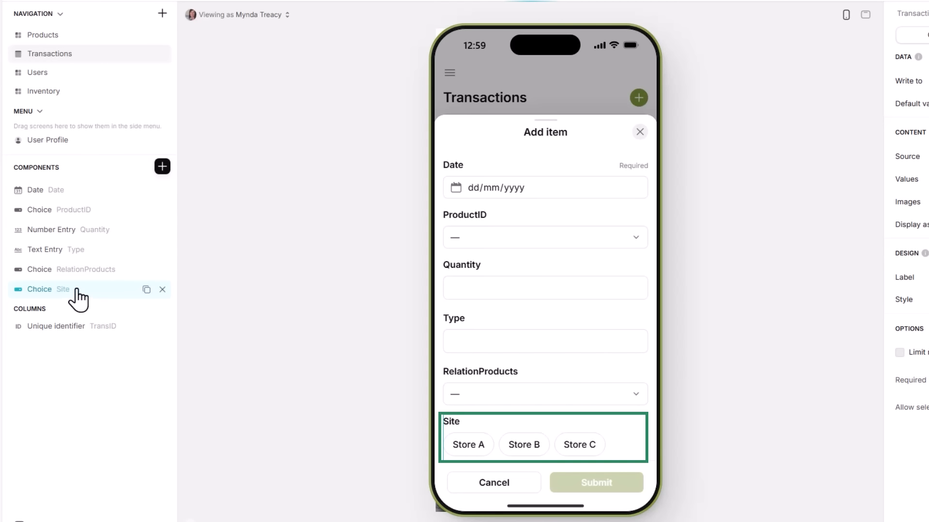
left_click_drag(77, 290, 74, 228)
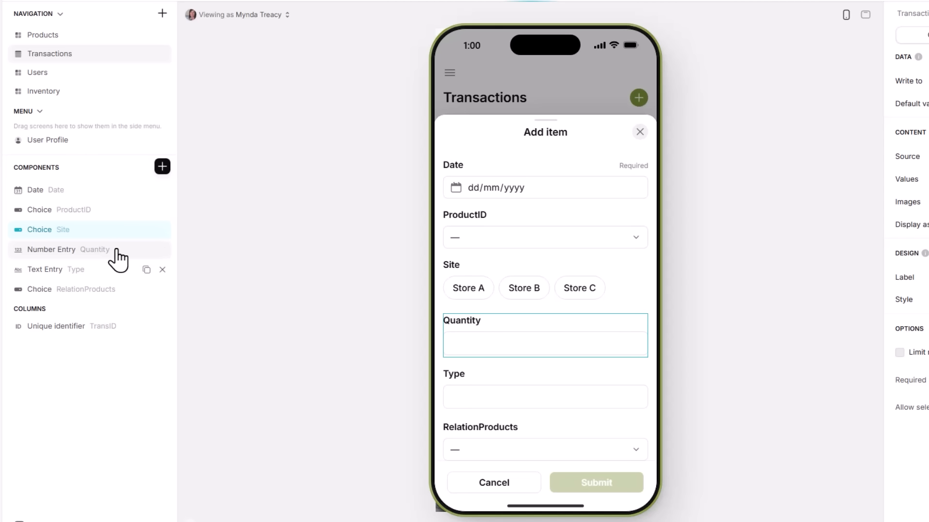
Step: Replace the form's Type text entry with a Choice component that writes to the Type column
left_click(104, 274)
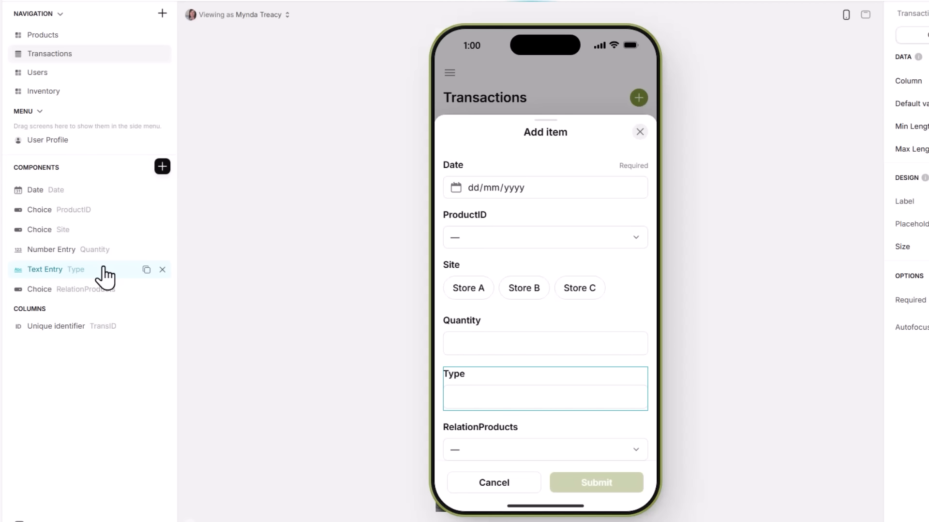
left_click(162, 270)
left_click(162, 166)
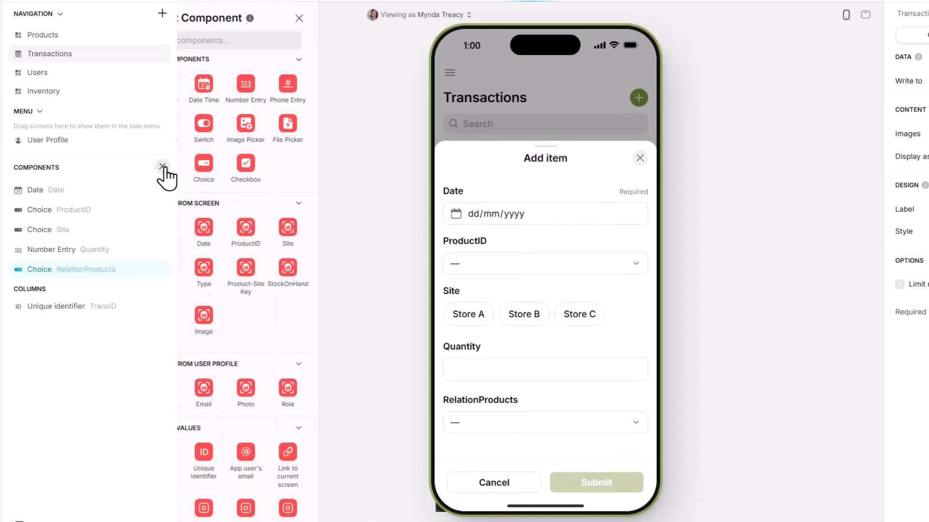
left_click(228, 177)
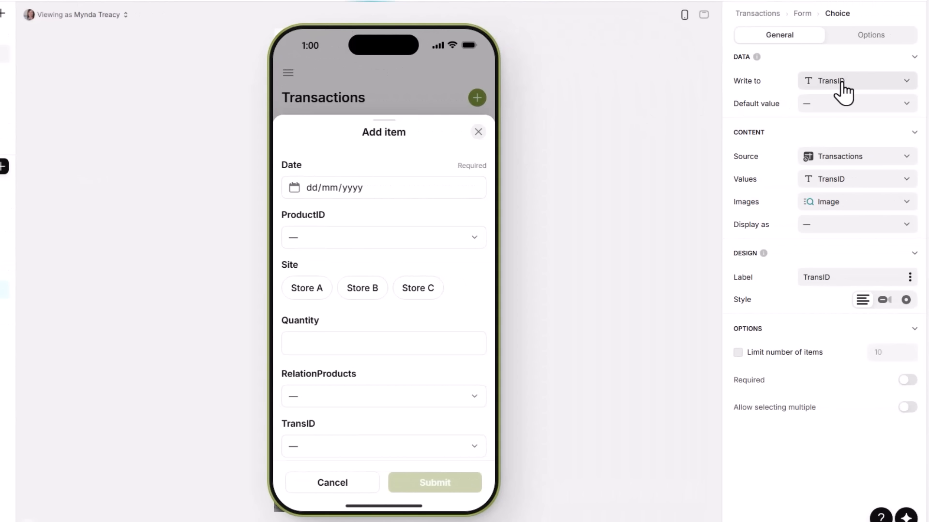
left_click(839, 83)
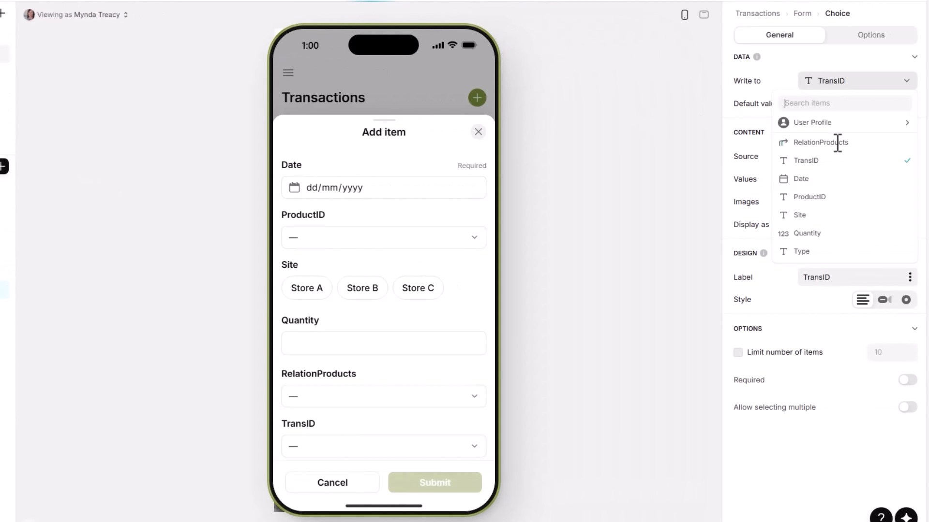
left_click(824, 256)
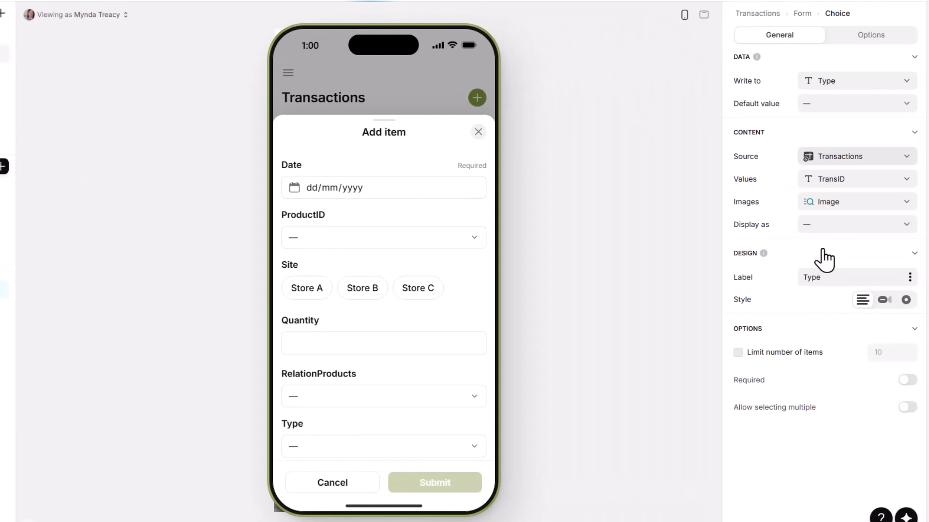
Step: Set the Type choice to Type values without images, shown as chips, and place it directly below Date
left_click(866, 183)
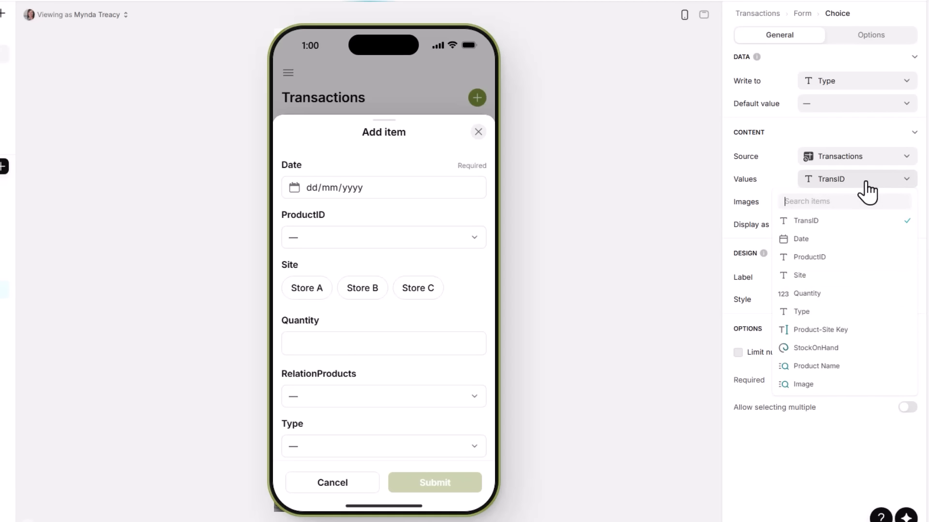
left_click(852, 310)
left_click(847, 206)
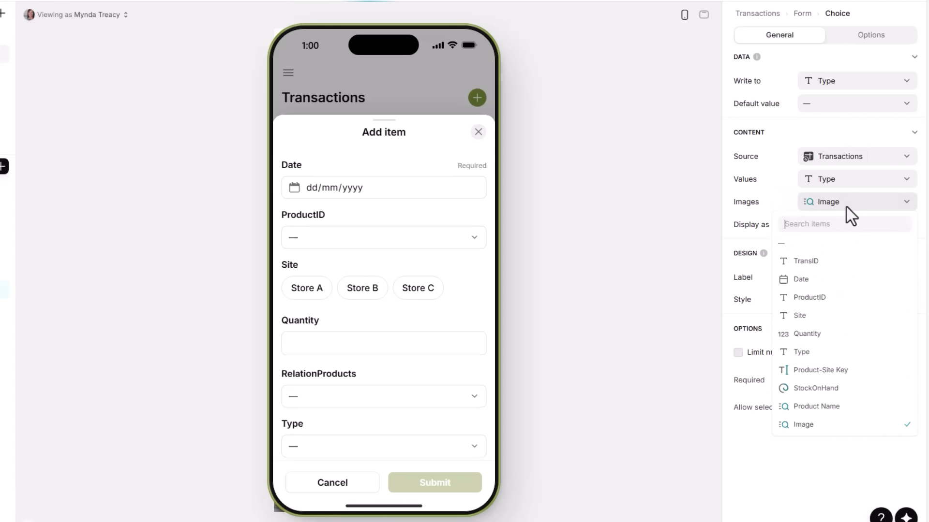
left_click(831, 255)
left_click(885, 300)
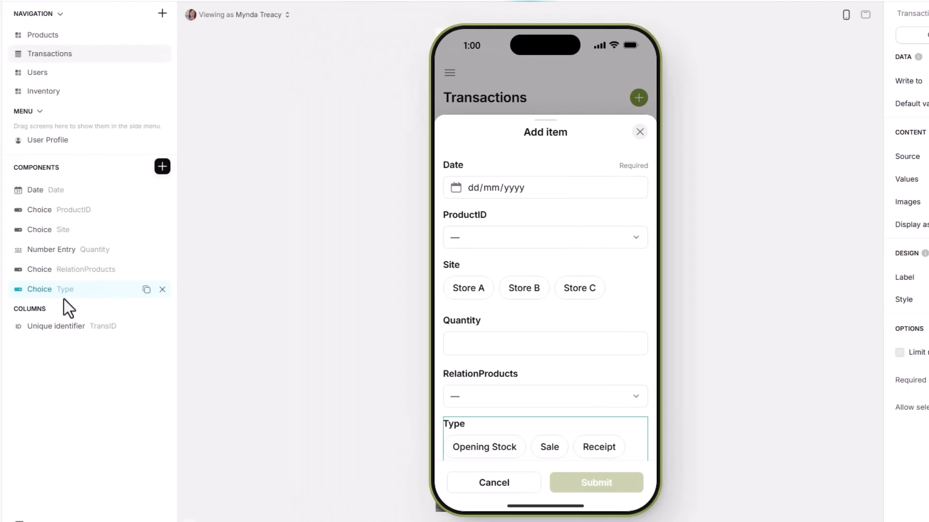
left_click_drag(64, 293, 68, 209)
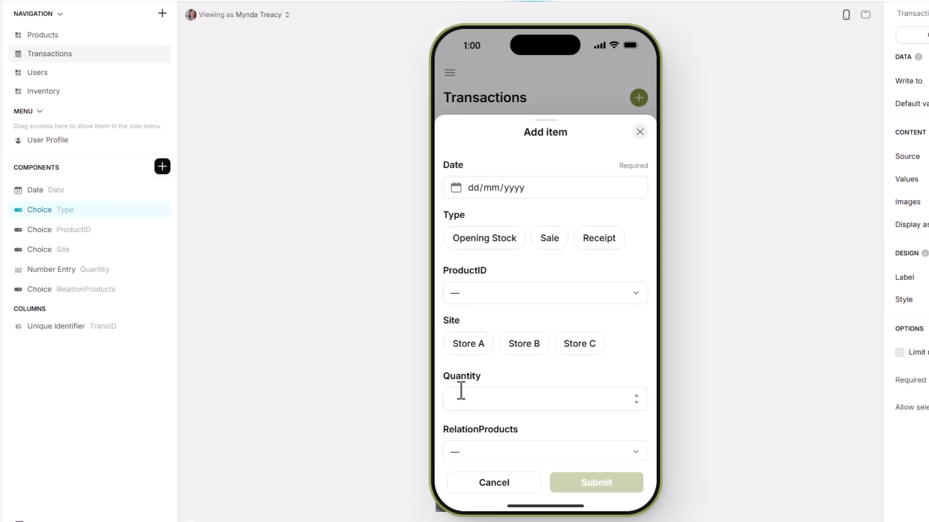
Step: Remove the RelationProducts choice and set the Quantity entry's placeholder to "Sales are negative, stock received positive"
scroll(461, 391, "down", 1)
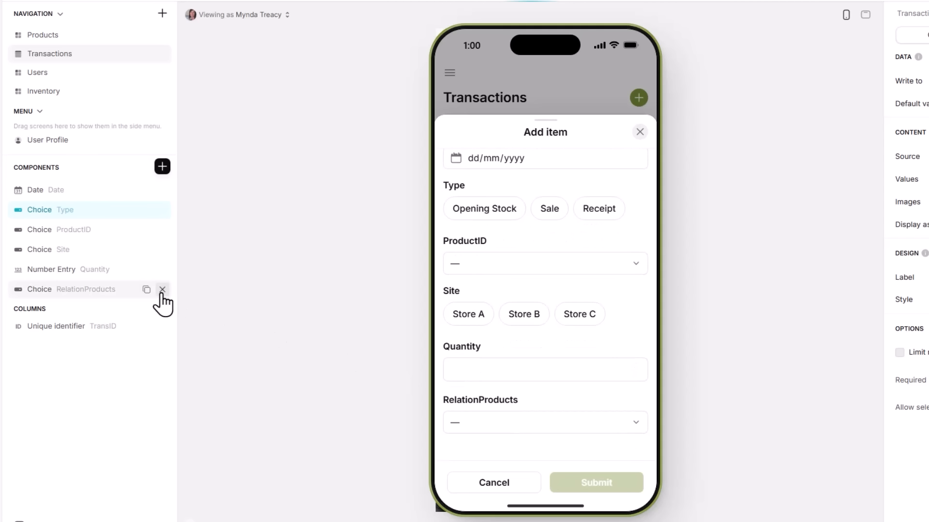
left_click(162, 289)
left_click(105, 270)
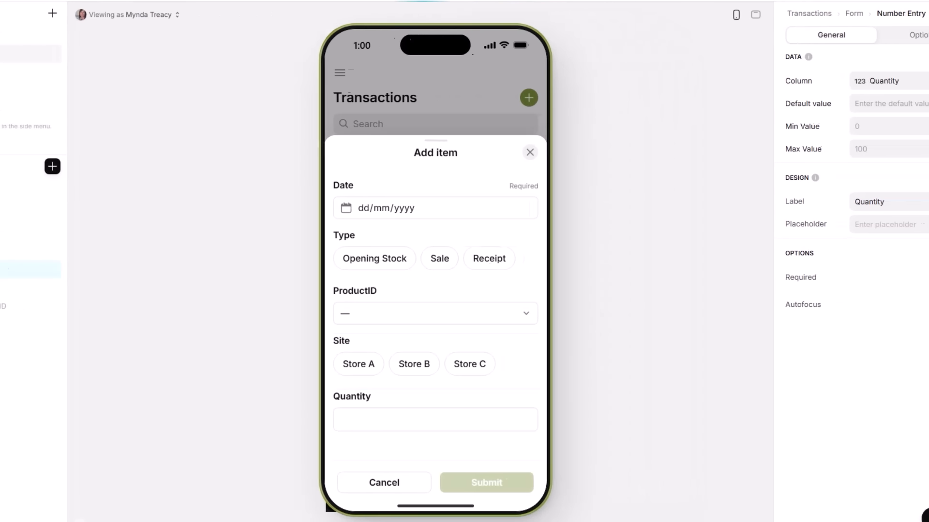
left_click(852, 225)
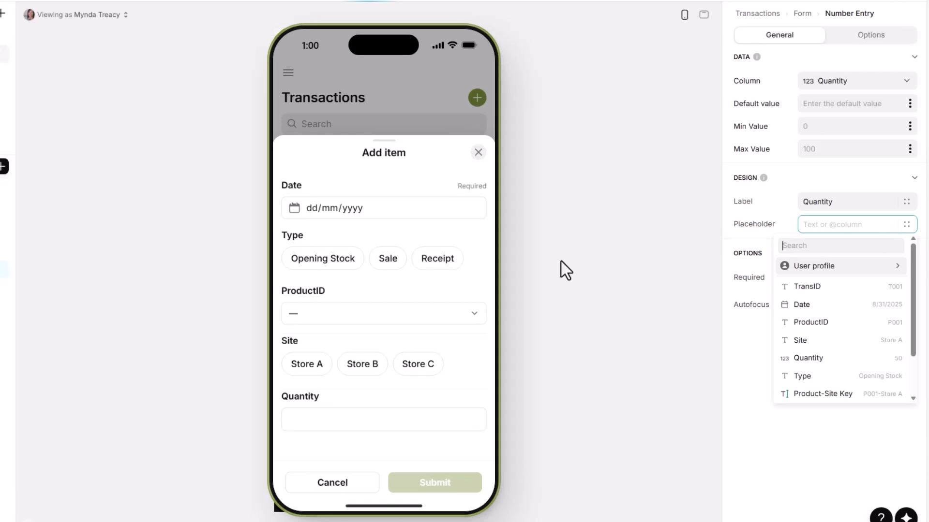
left_click(828, 226)
type("Sales are negative, stock received positive")
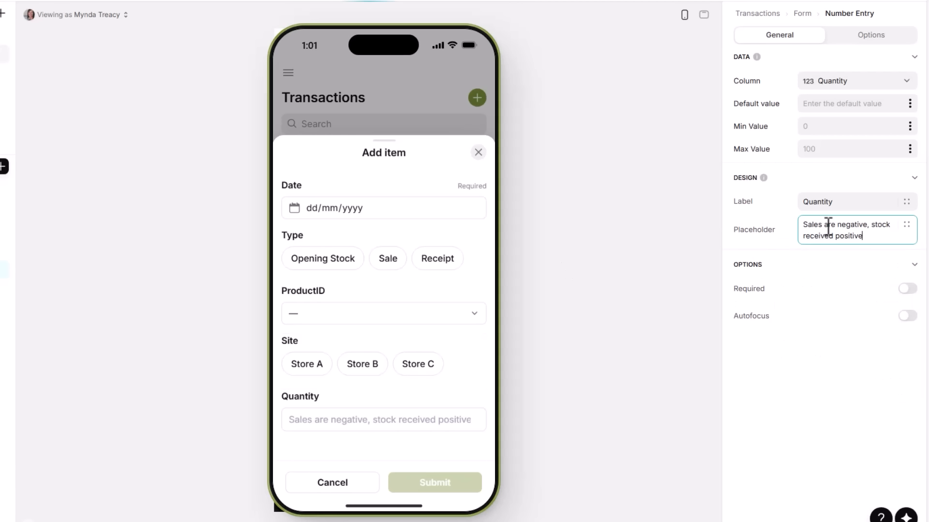
left_click(341, 434)
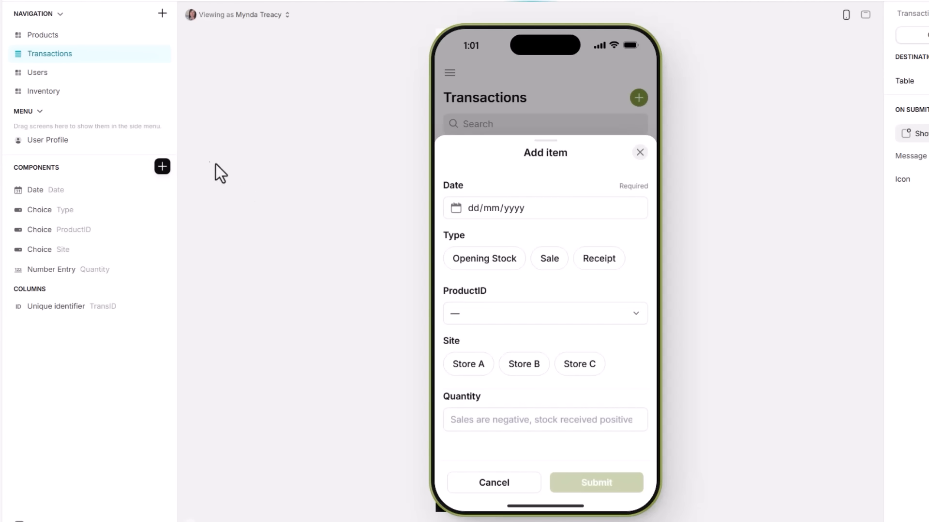
Step: Check P001-Store A's stock on the Inventory screen, then start a Sale transaction dated 25/02/2026 in the Transactions add form
left_click(102, 91)
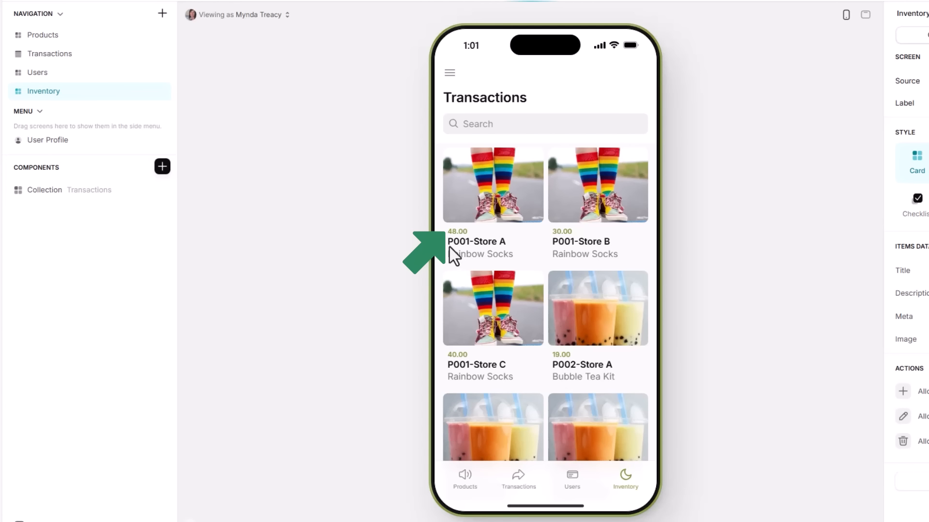
left_click(96, 57)
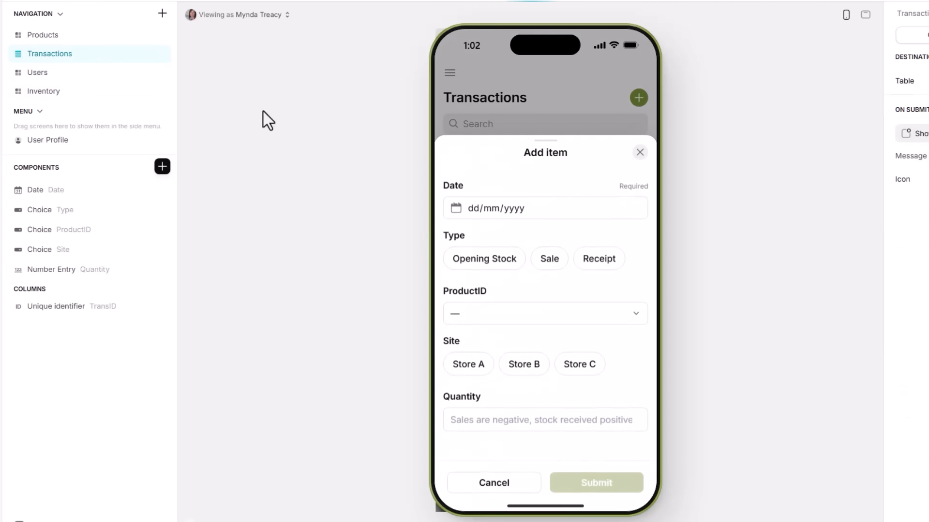
left_click(538, 206)
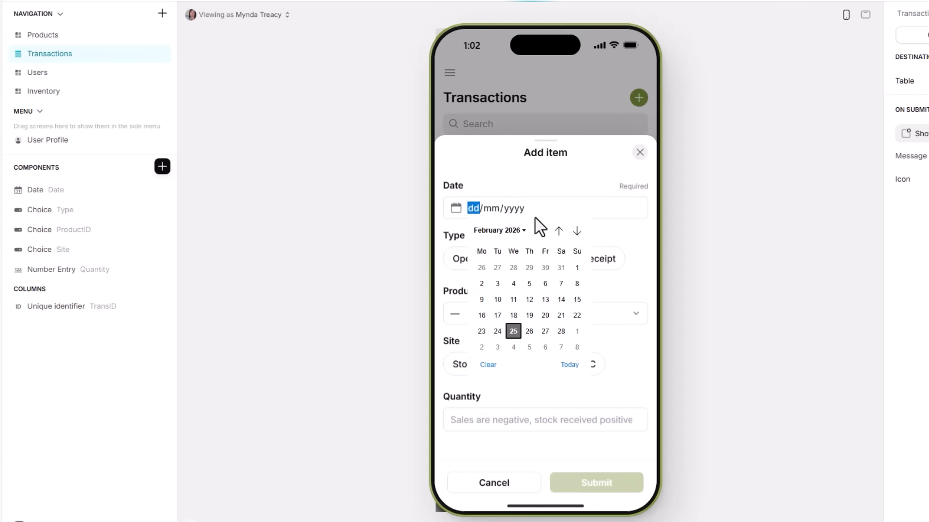
left_click(514, 330)
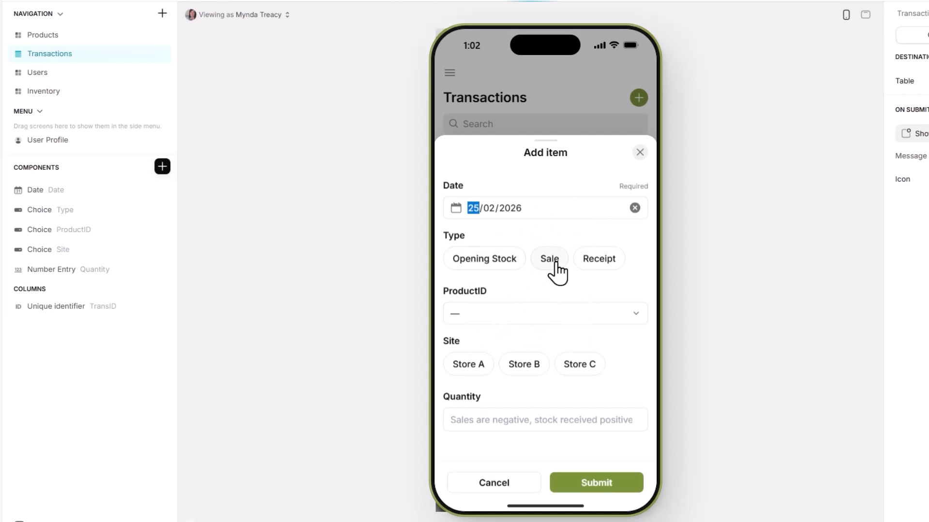
left_click(551, 261)
Step: Complete the transaction with ProductID P001, site Store A and quantity -2, submit it, and check the Inventory screen
left_click(531, 319)
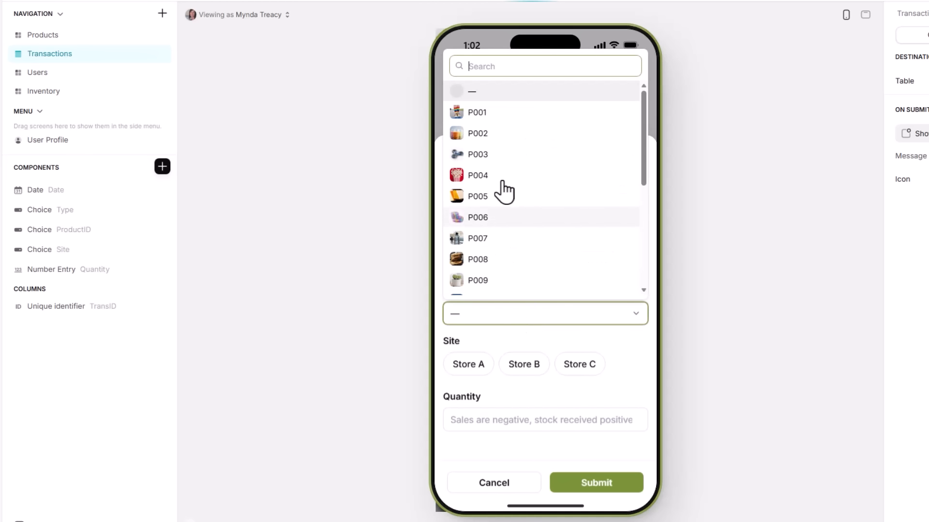
left_click(489, 116)
left_click(484, 367)
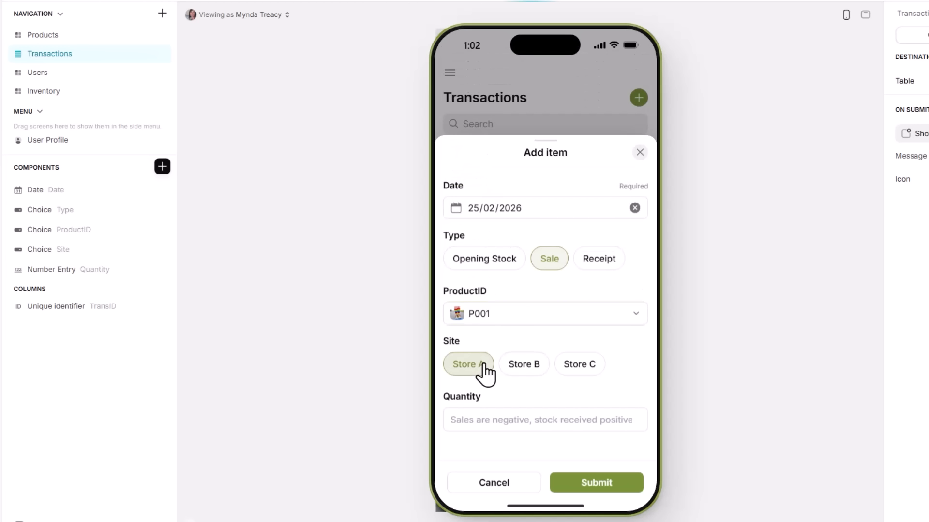
left_click(483, 409)
type("-2")
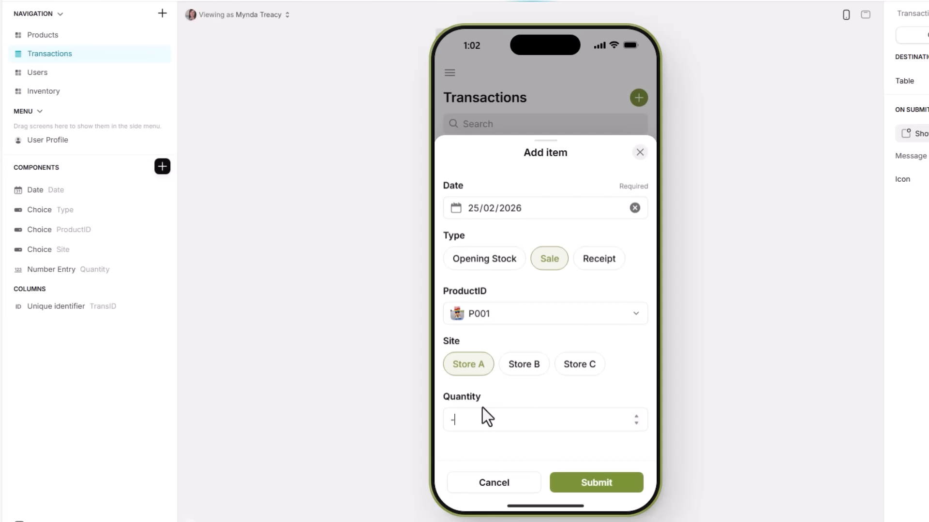
left_click(580, 484)
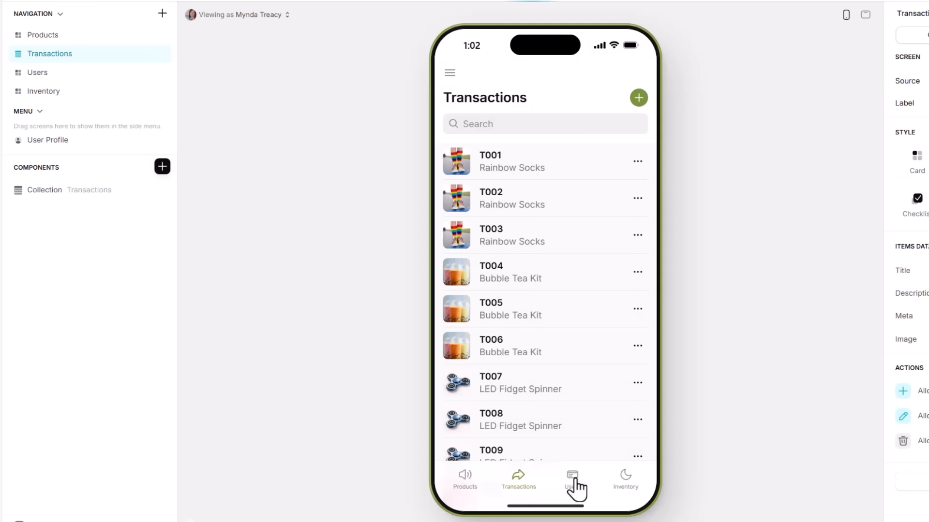
left_click(99, 91)
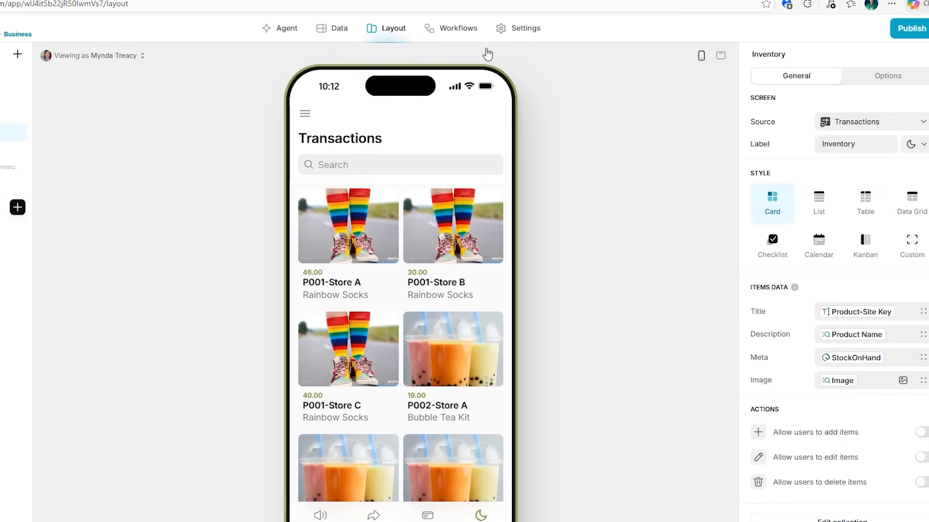
Step: Review the account, app and additional integrations offered in the app's settings
left_click(498, 33)
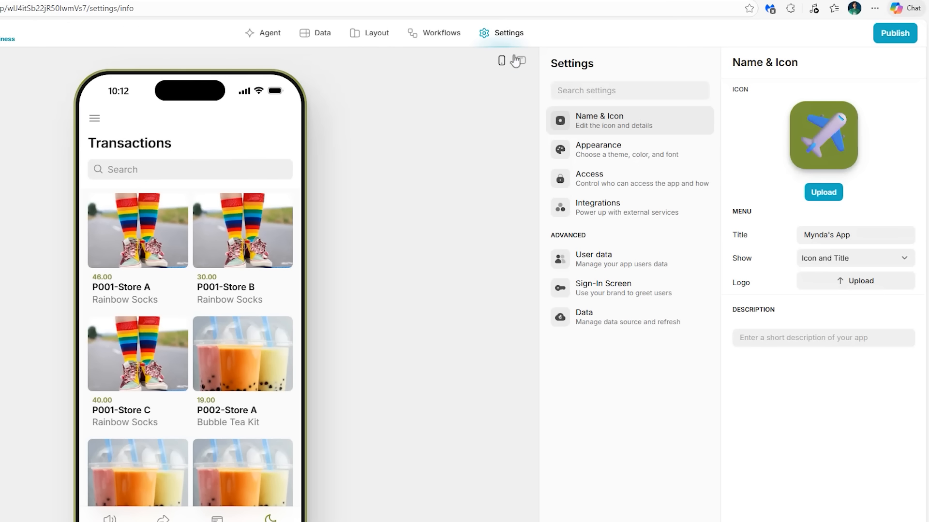
left_click(570, 206)
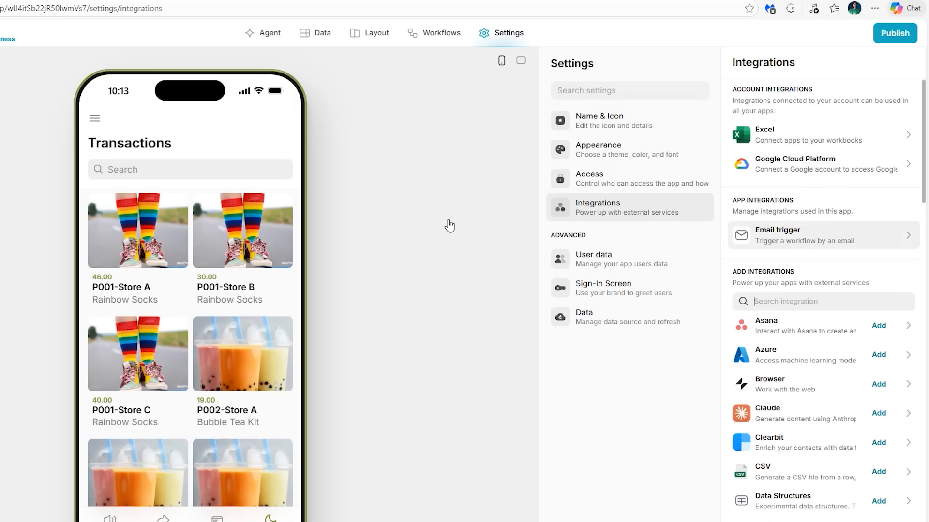
scroll(822, 233, "down", 5)
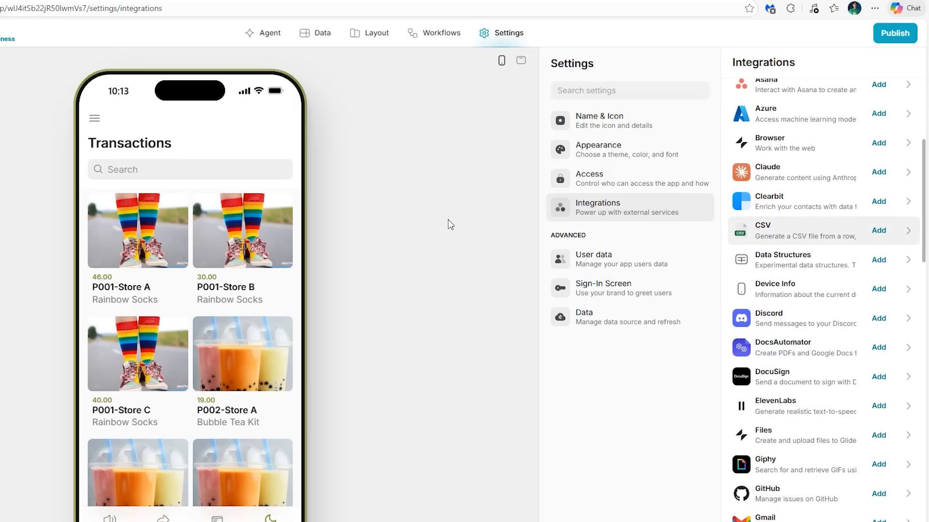
scroll(822, 232, "down", 6)
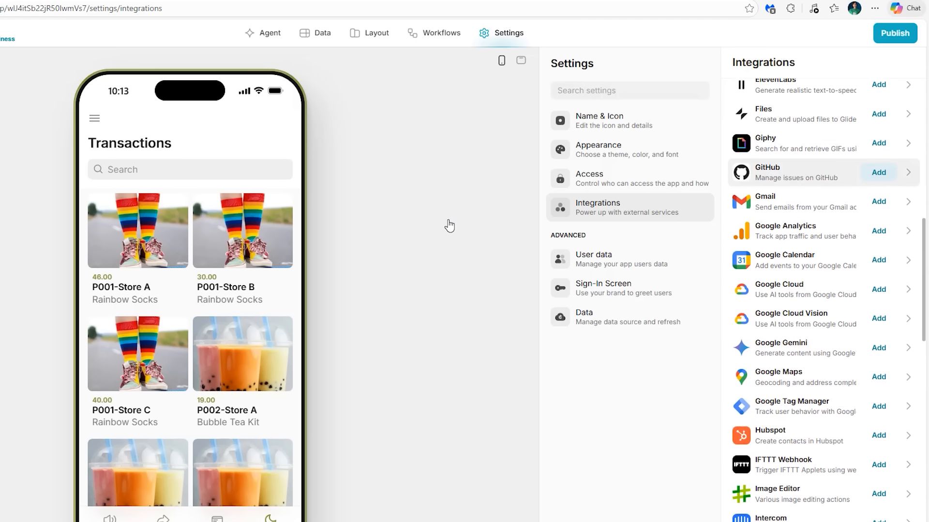
scroll(823, 232, "down", 5)
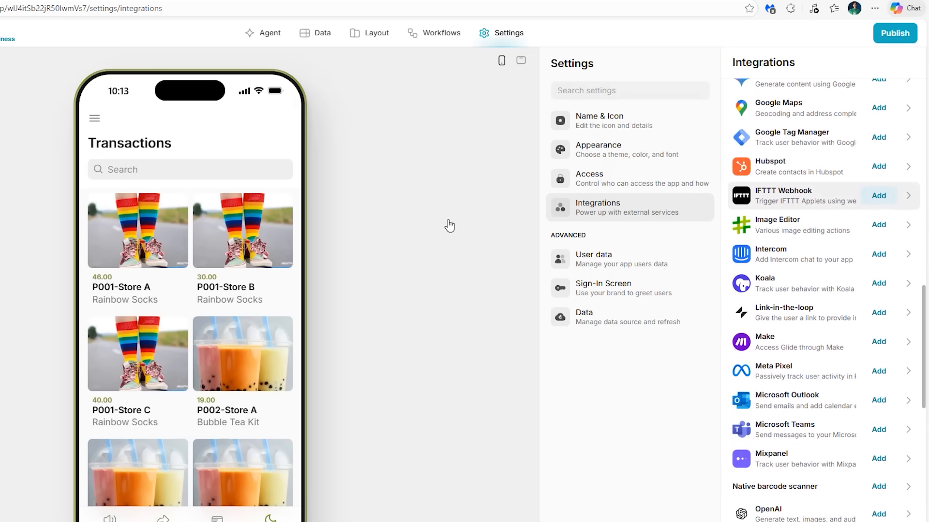
scroll(822, 233, "down", 4)
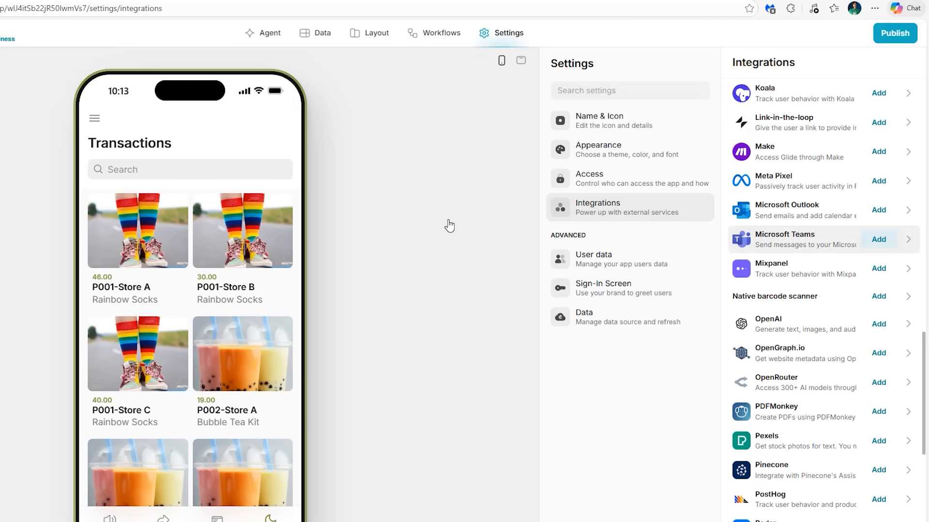
scroll(822, 232, "down", 5)
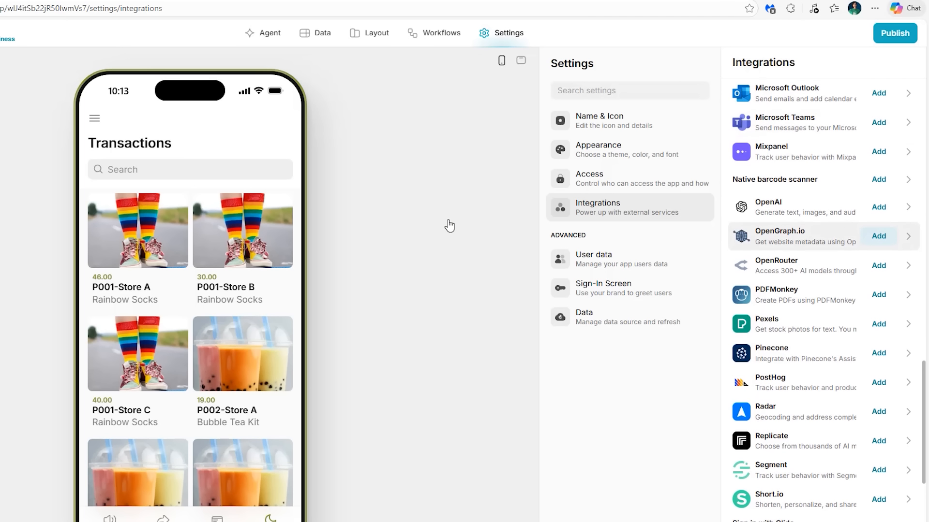
scroll(448, 225, "down", 4)
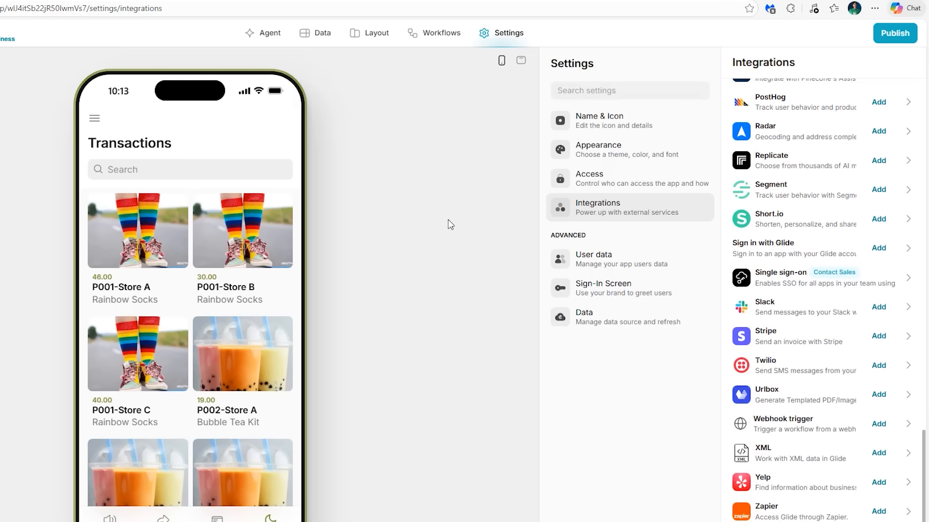
scroll(448, 220, "down", 3)
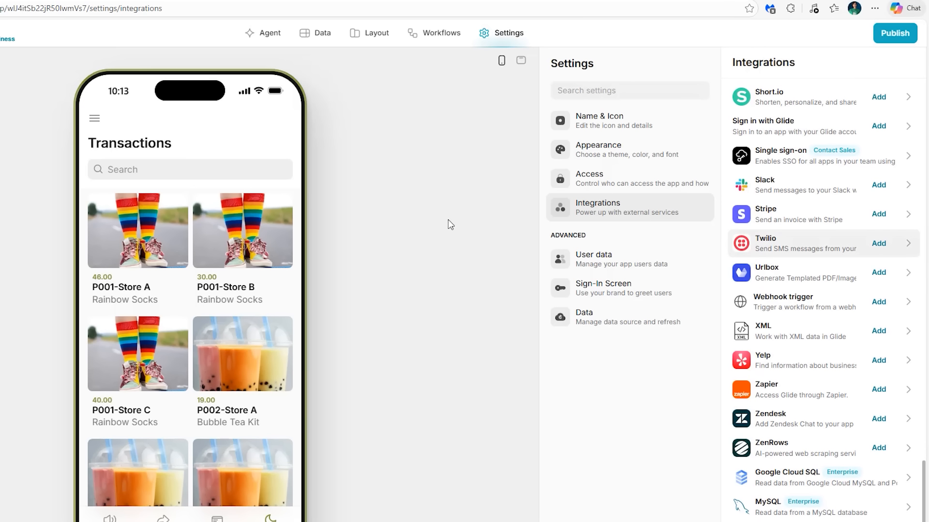
scroll(448, 220, "up", 15)
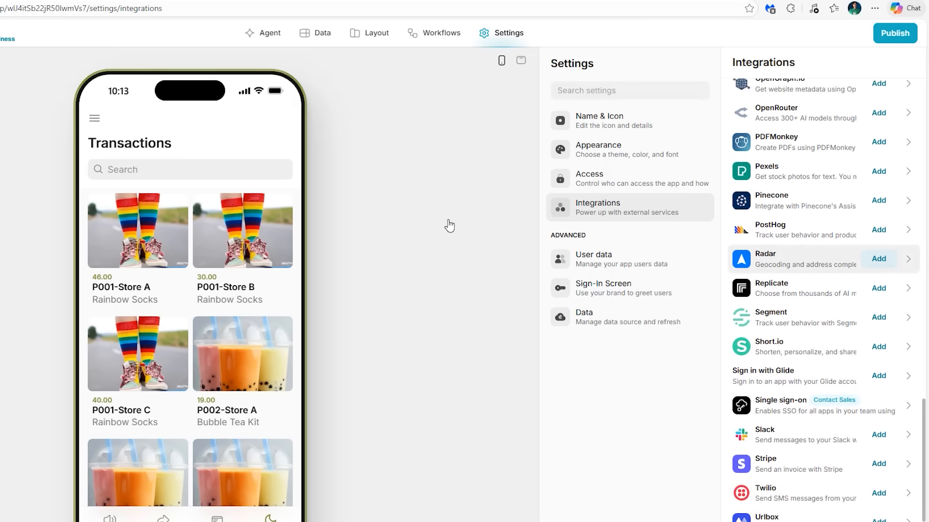
scroll(510, 227, "up", 5)
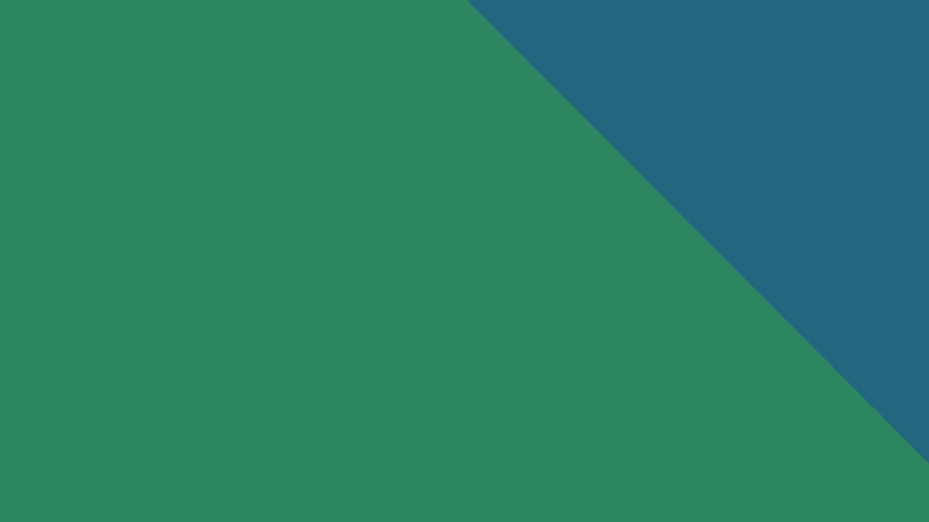